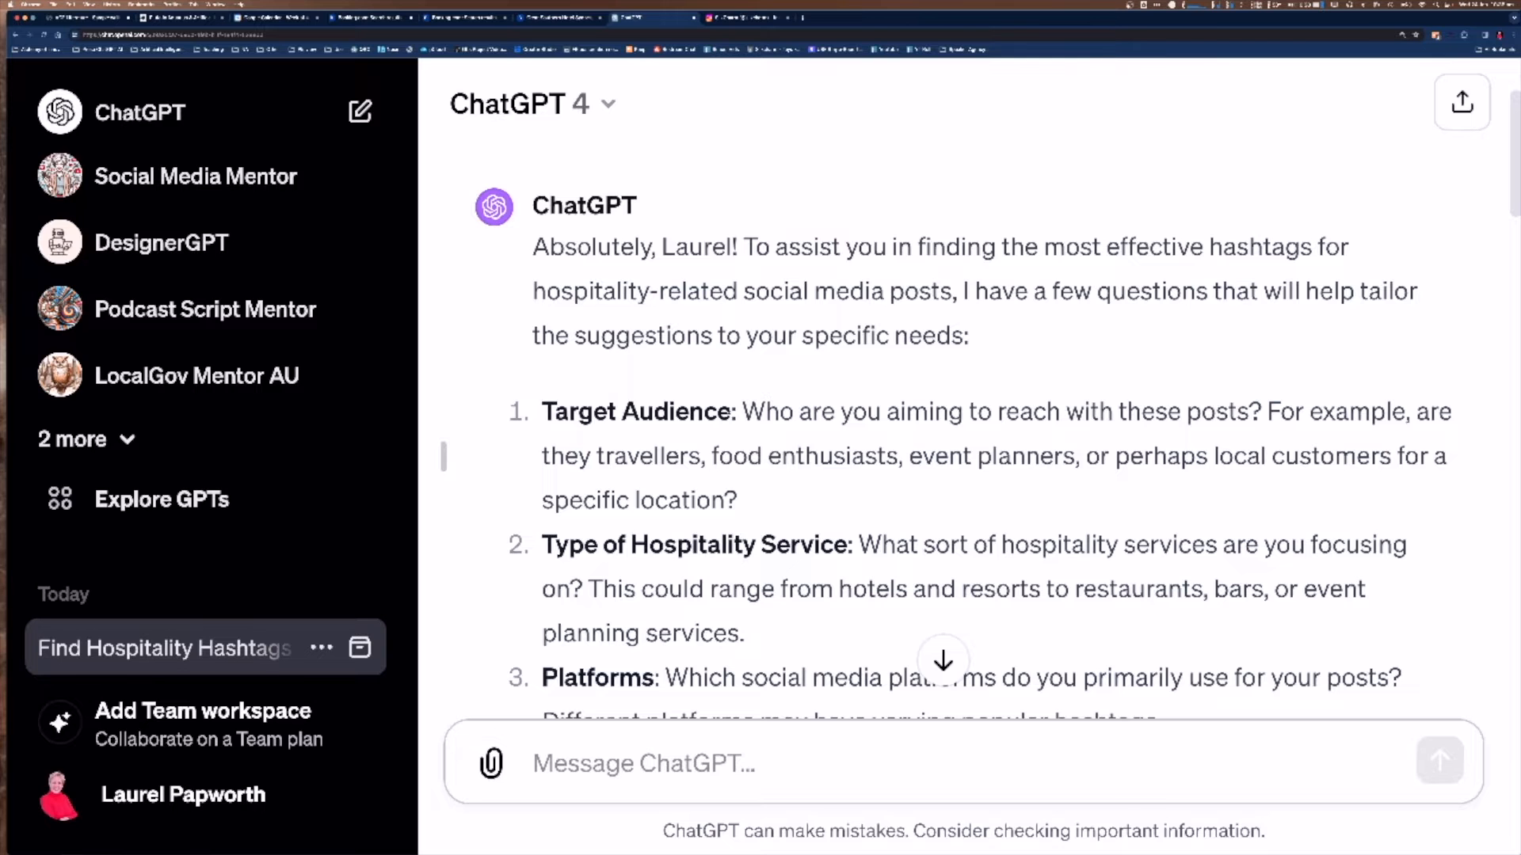
Step: Read ChatGPT's five clarifying questions about hospitality hashtags and the reply about targeting travellers on Instagram for a Byron Bay pub
scroll(729, 412, down, 1)
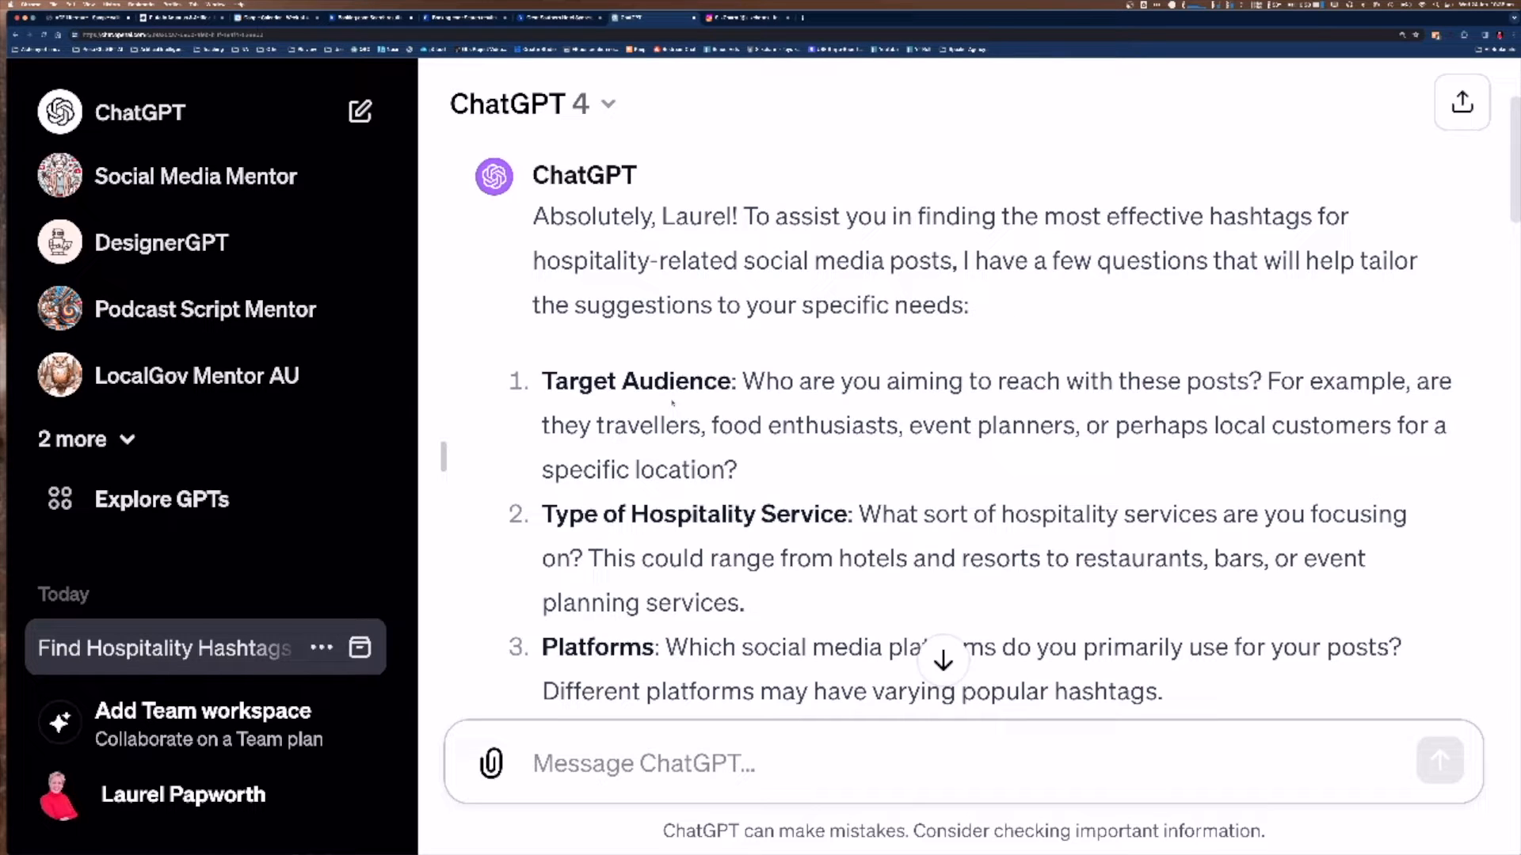
scroll(672, 403, down, 1)
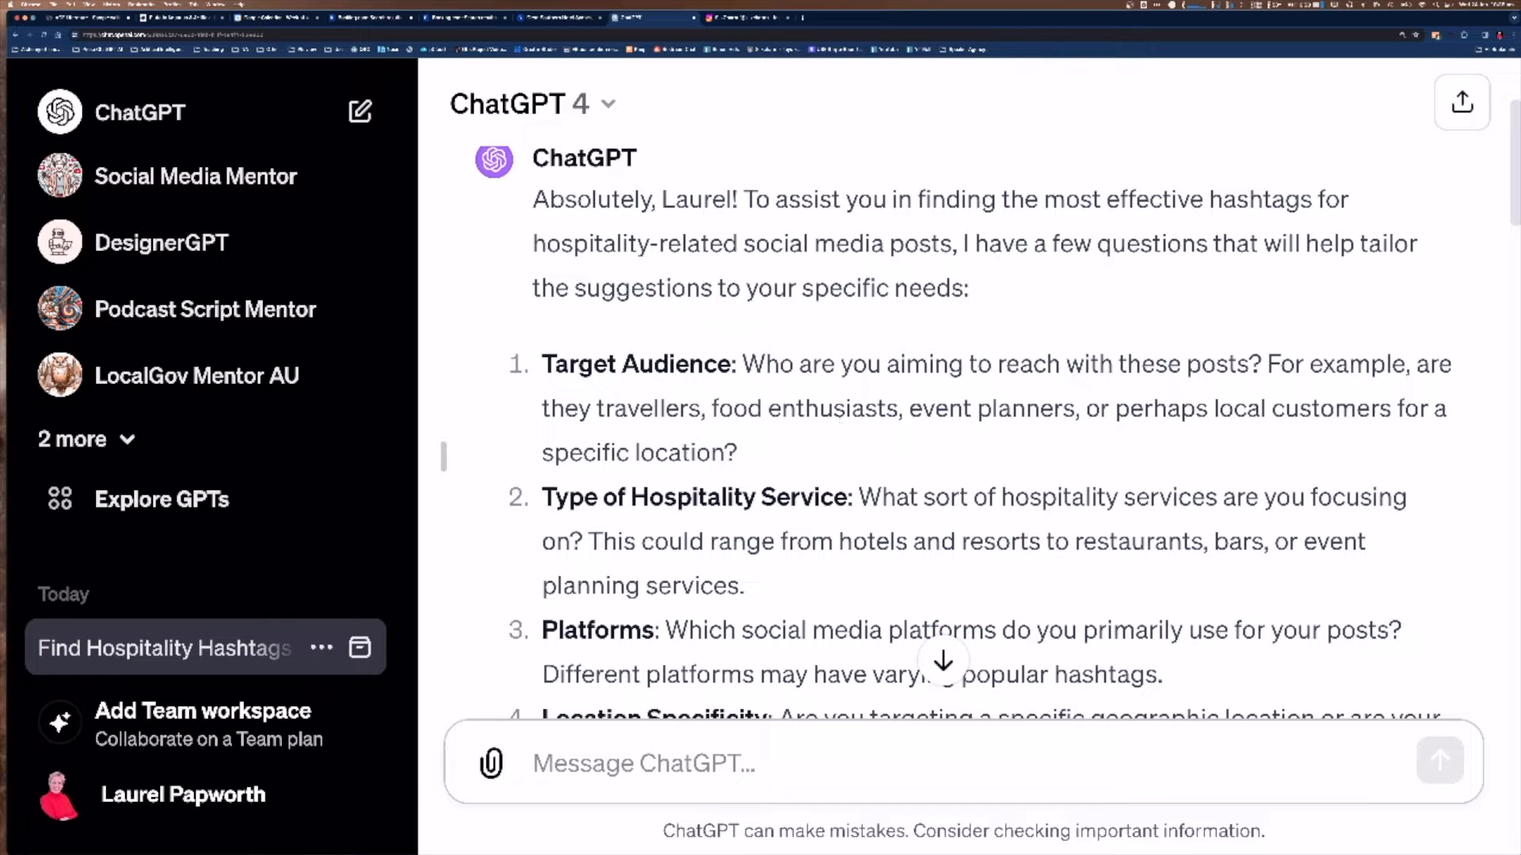
scroll(839, 417, down, 2)
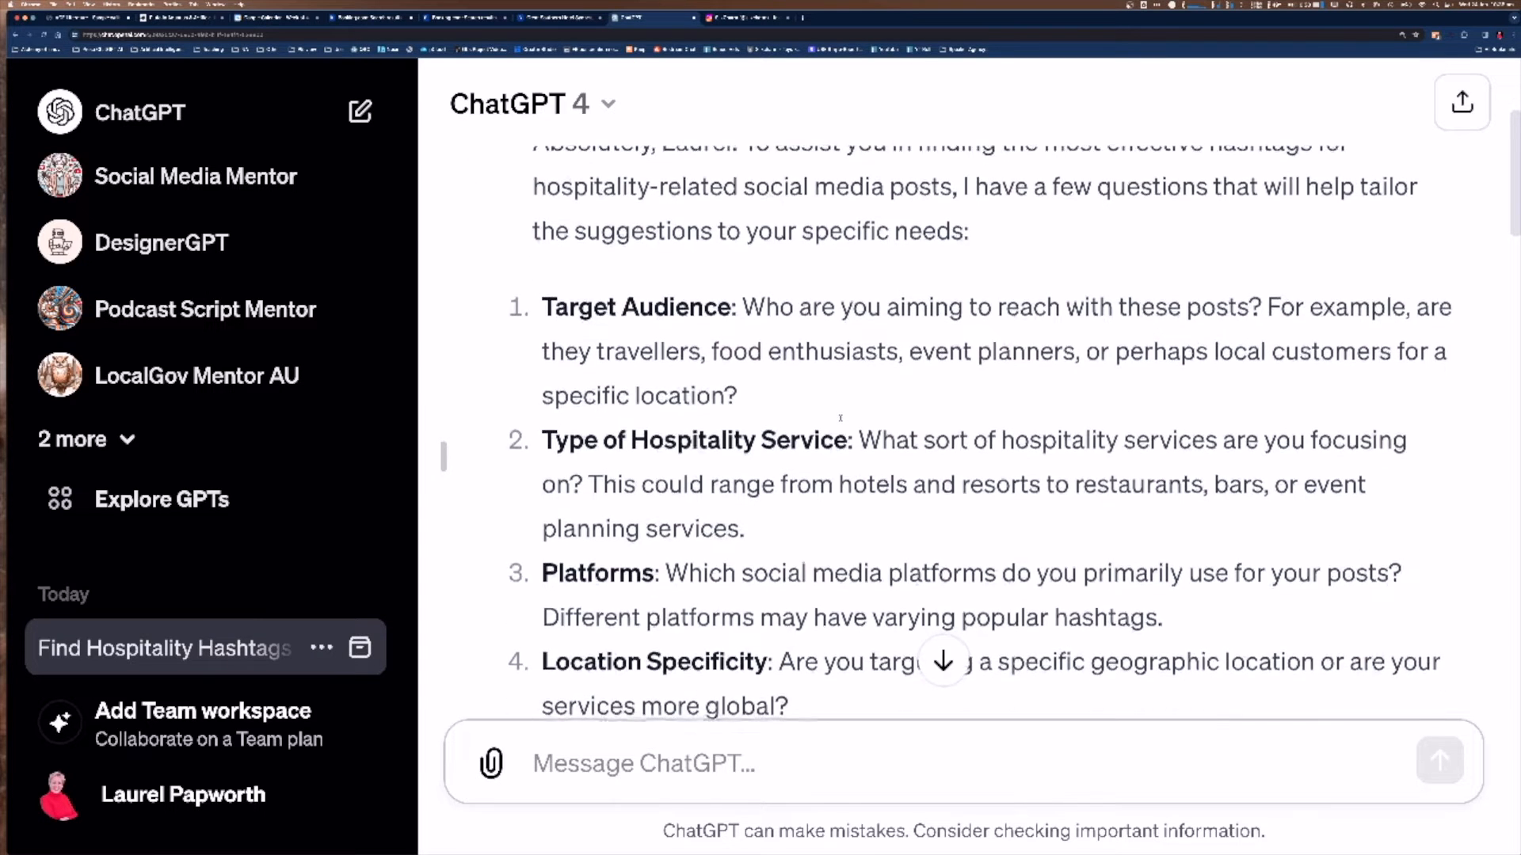
scroll(1073, 331, down, 3)
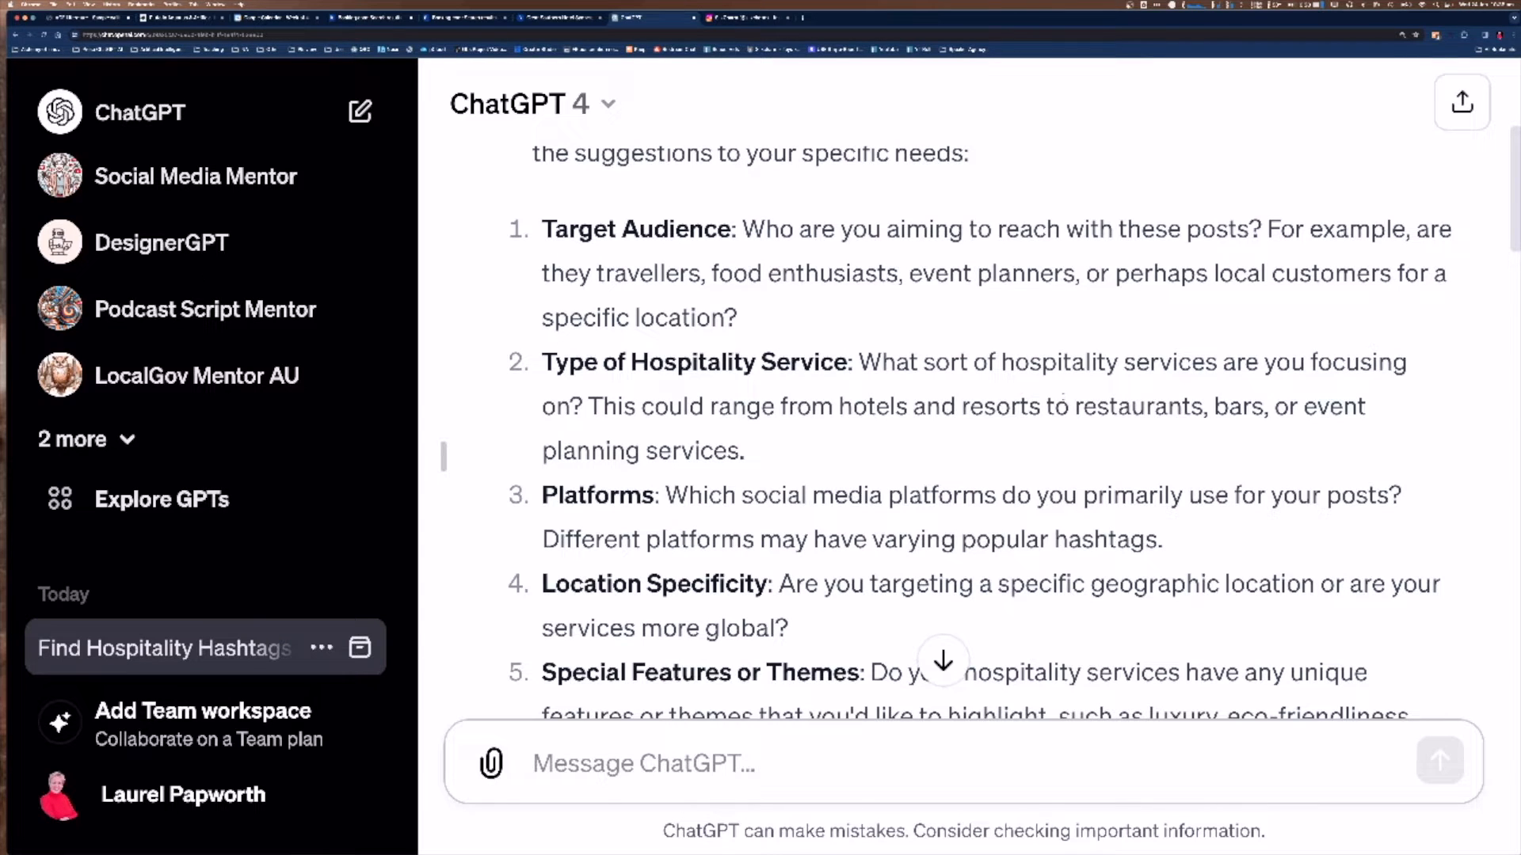
scroll(1063, 396, down, 3)
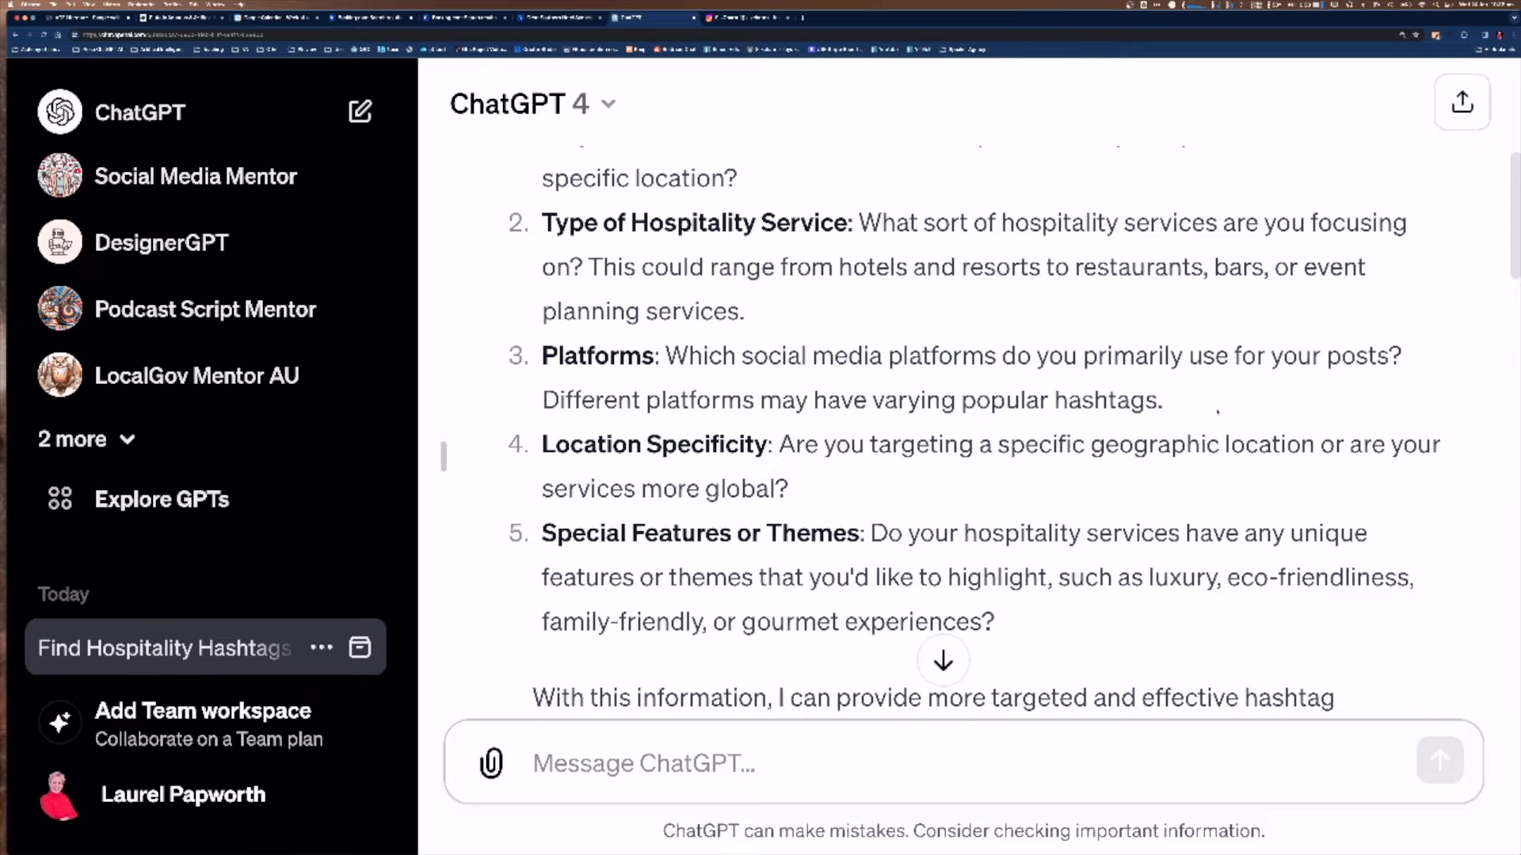
scroll(1015, 433, down, 2)
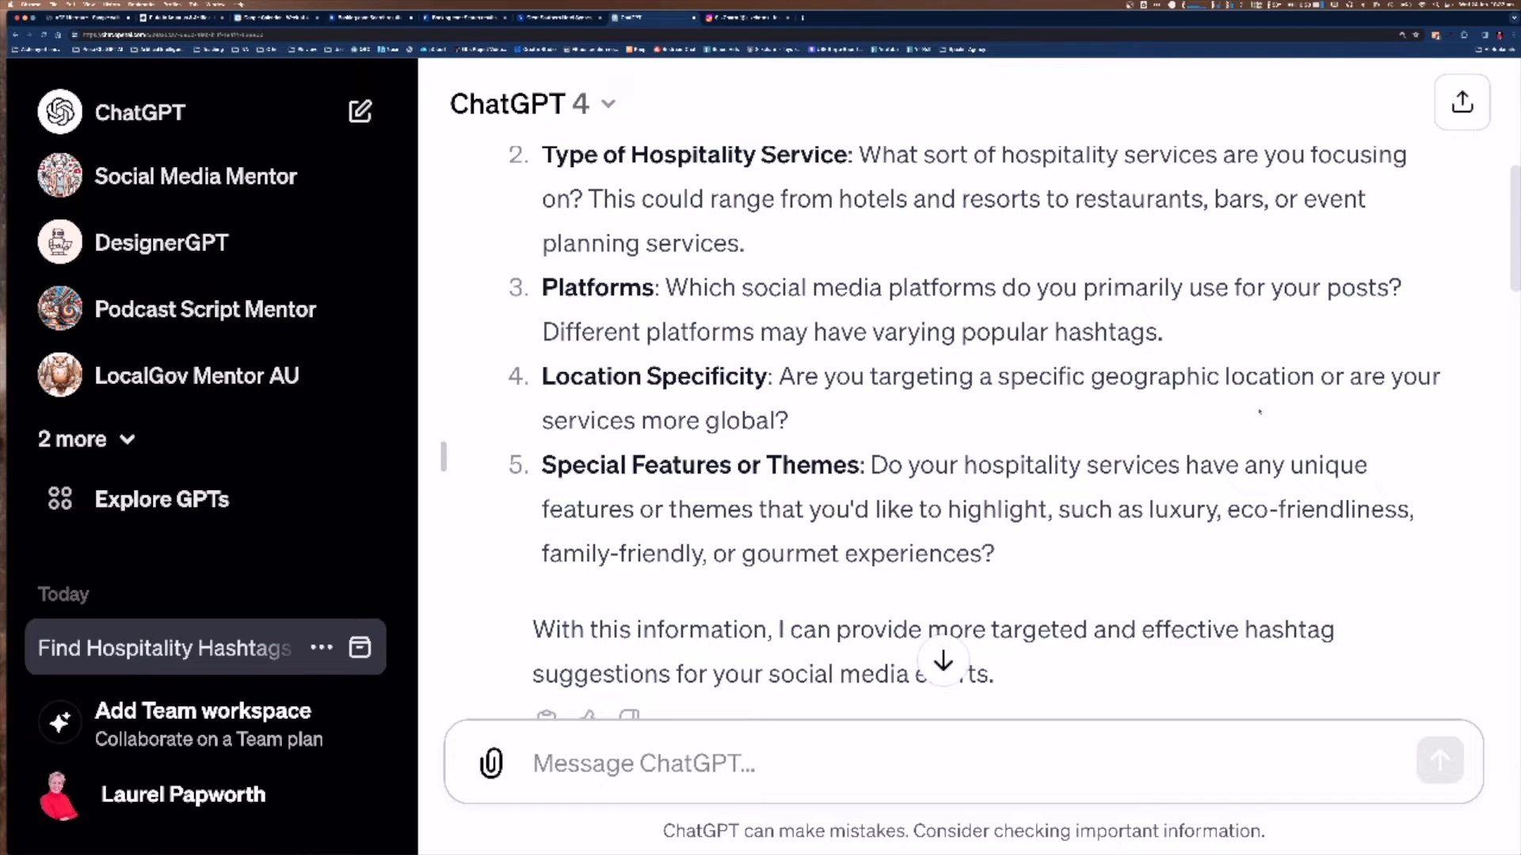
scroll(1260, 412, down, 1)
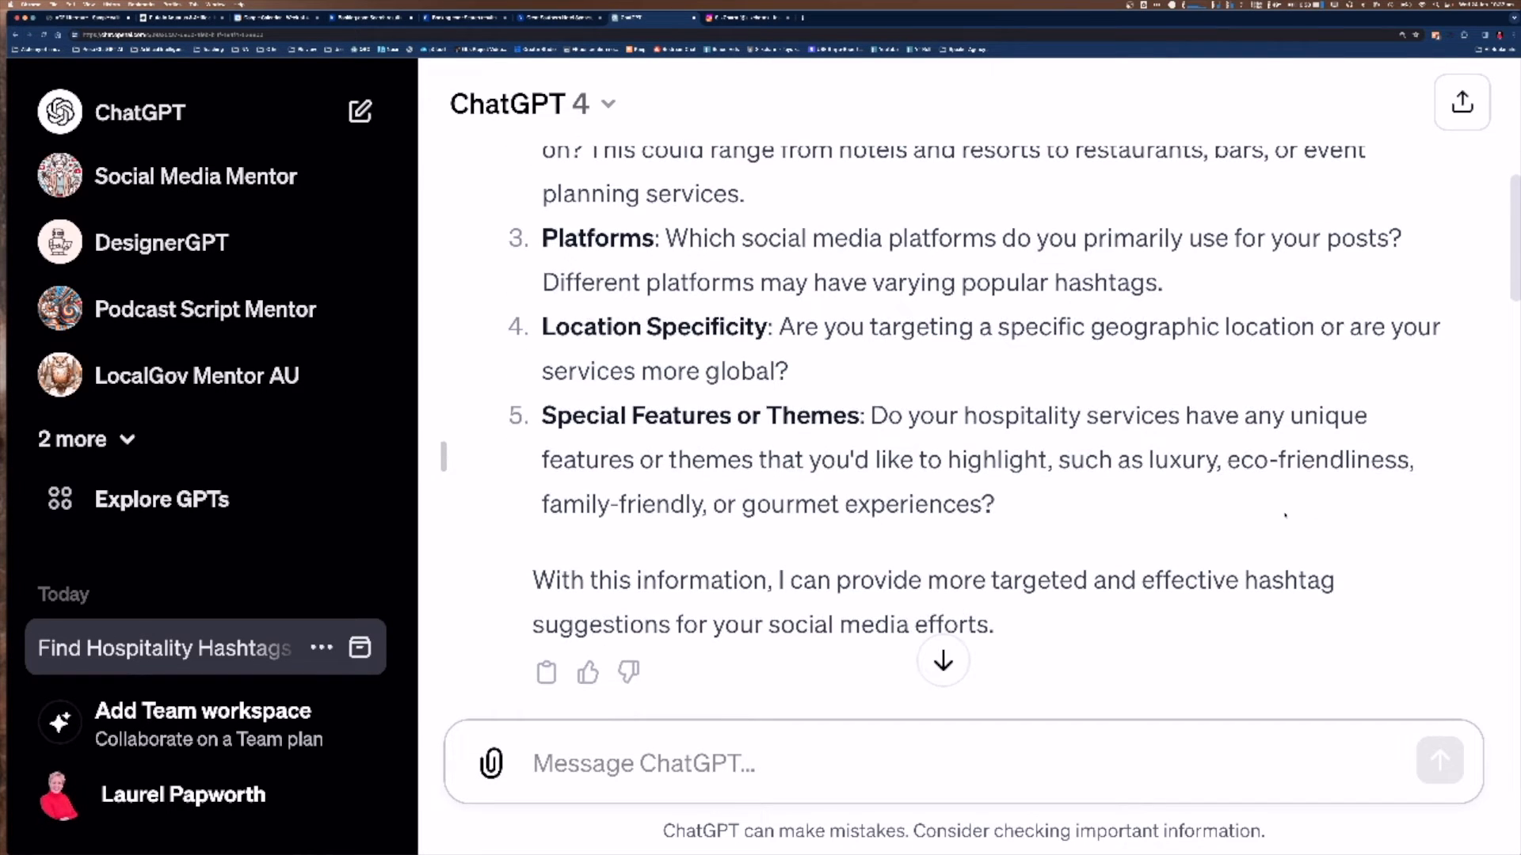
scroll(1274, 511, down, 4)
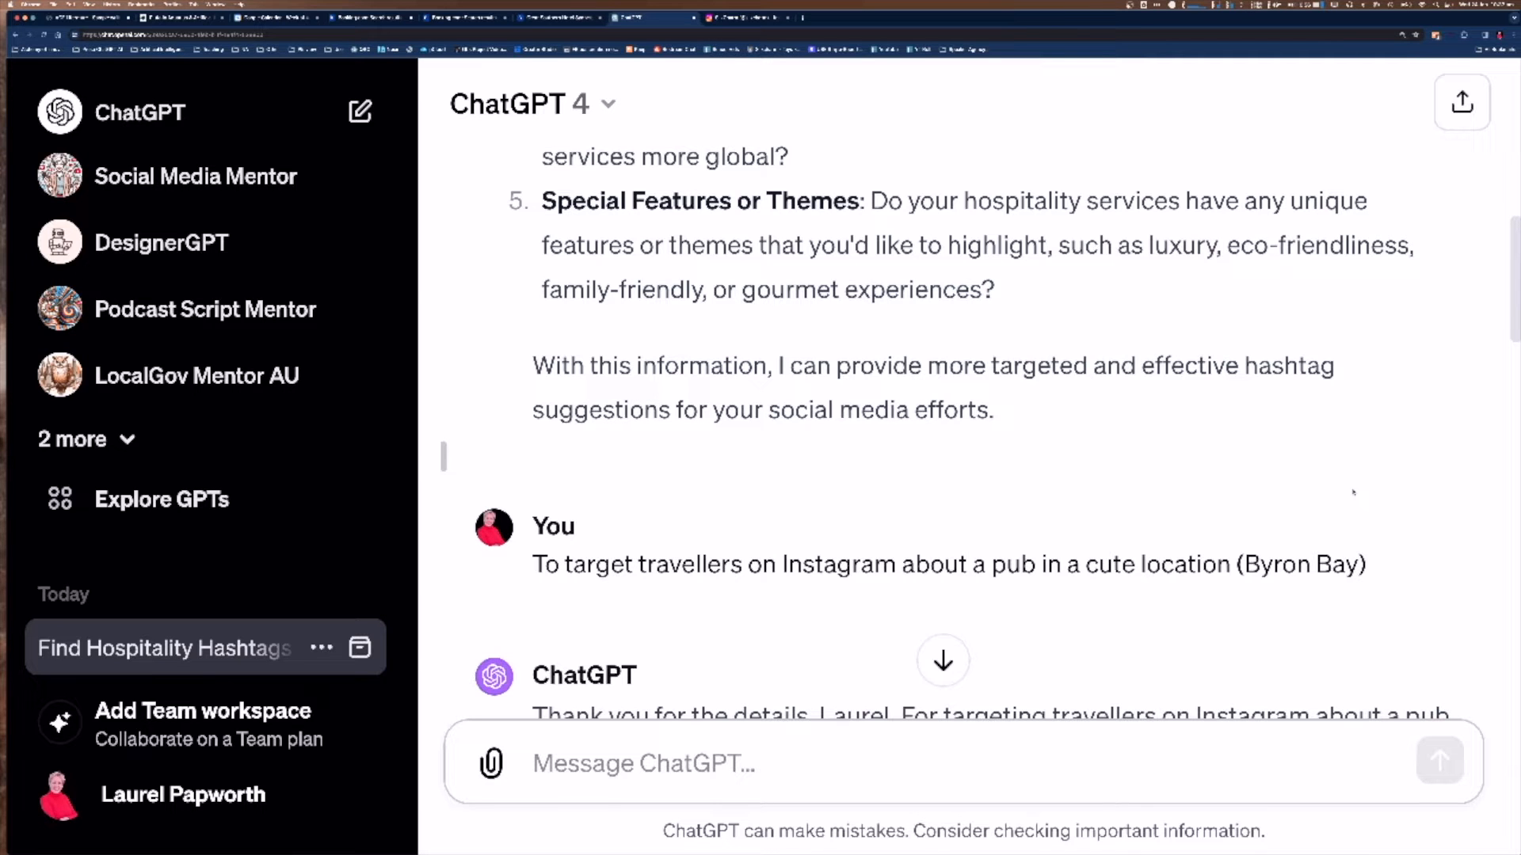
scroll(1162, 561, down, 1)
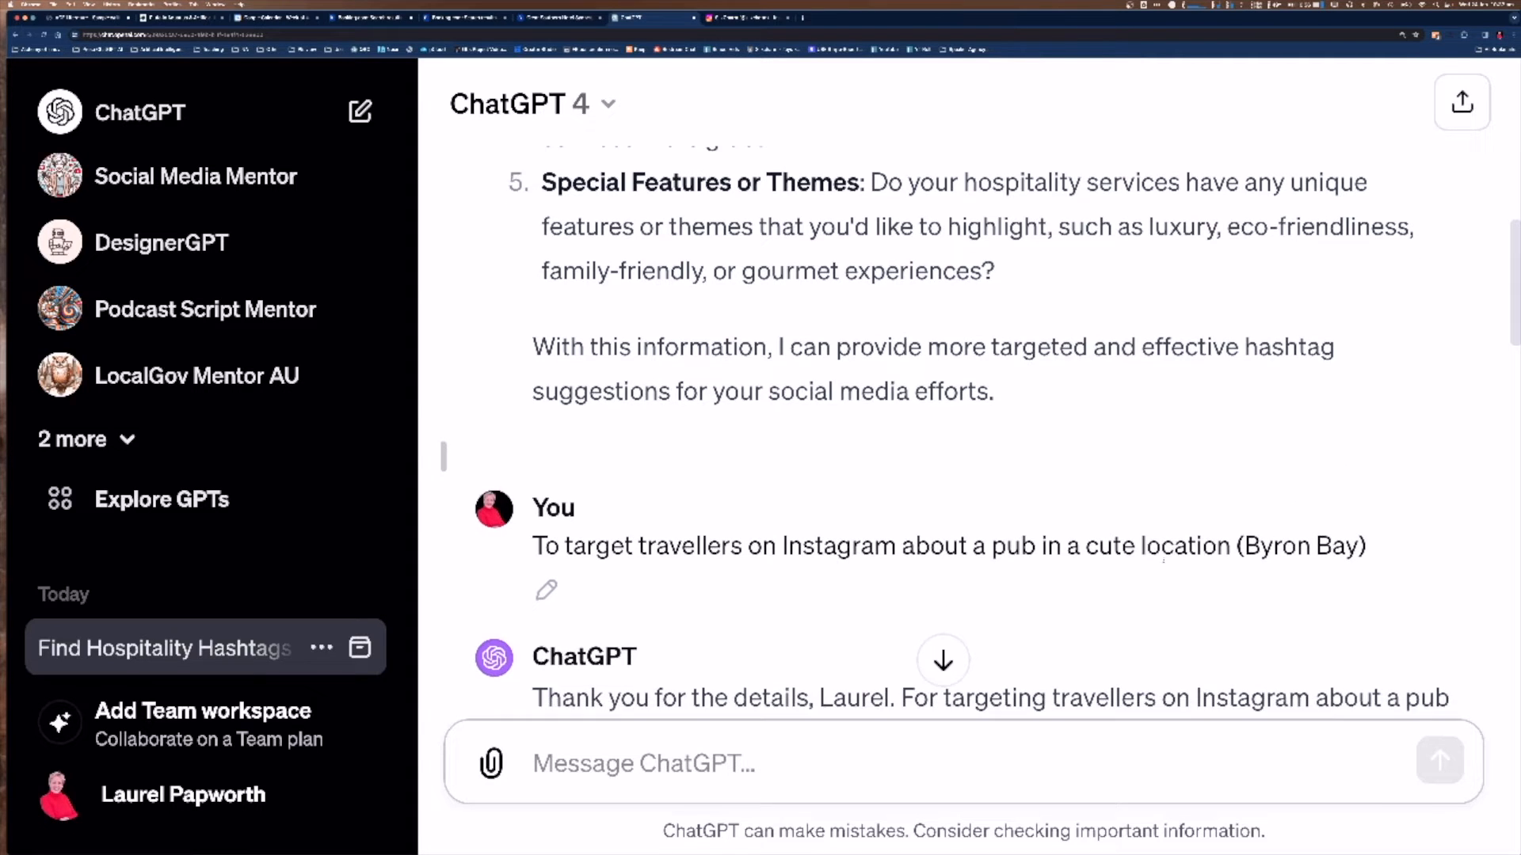
scroll(1163, 561, down, 1)
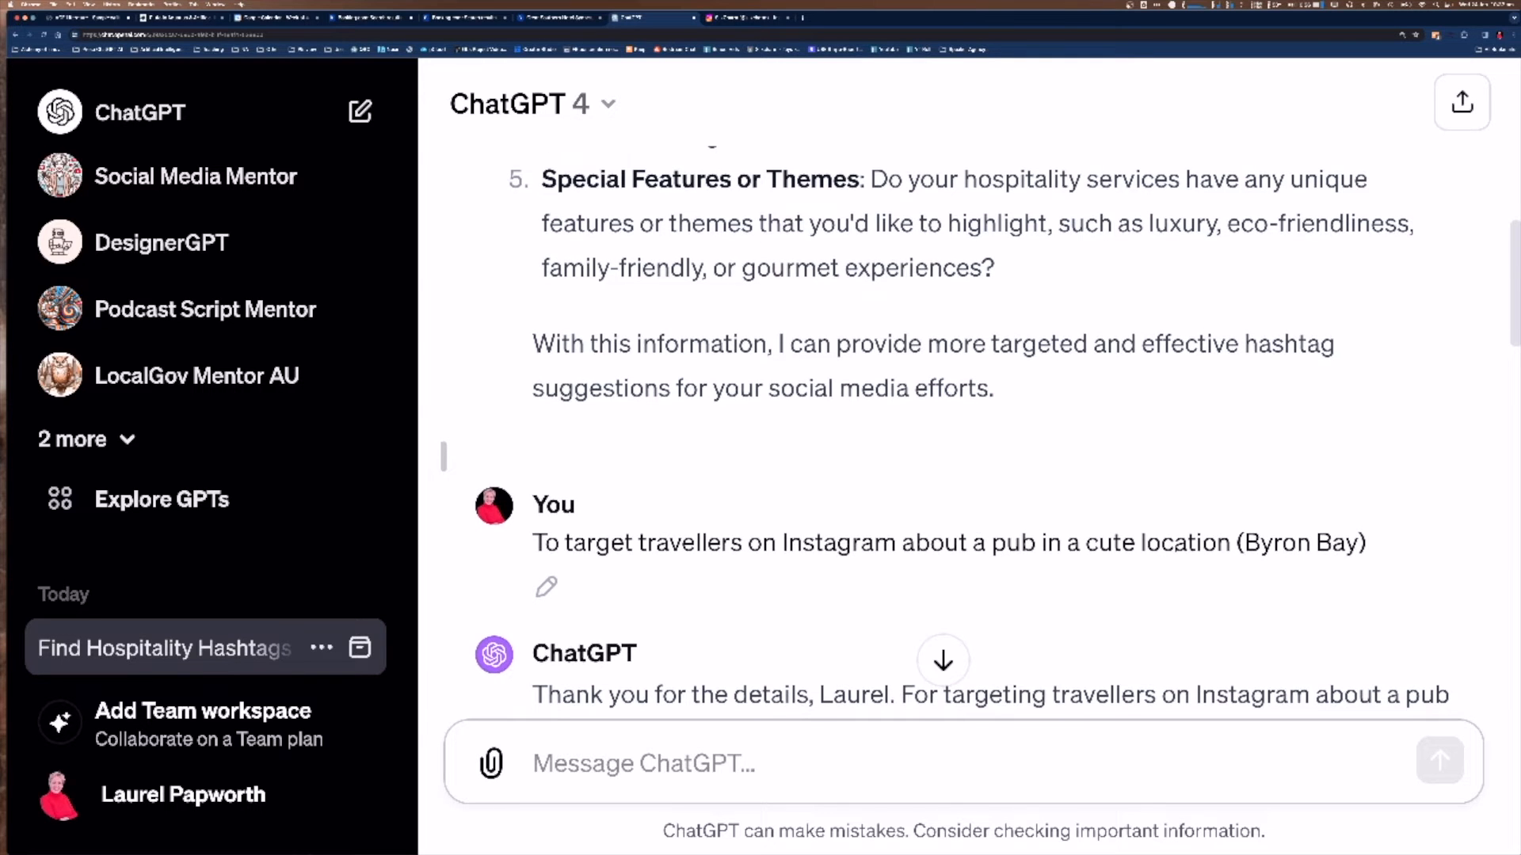
Step: Review the suggested location-based hashtags and travel and hospitality hashtags for the Byron Bay pub
scroll(1163, 561, down, 5)
scroll(1182, 554, down, 4)
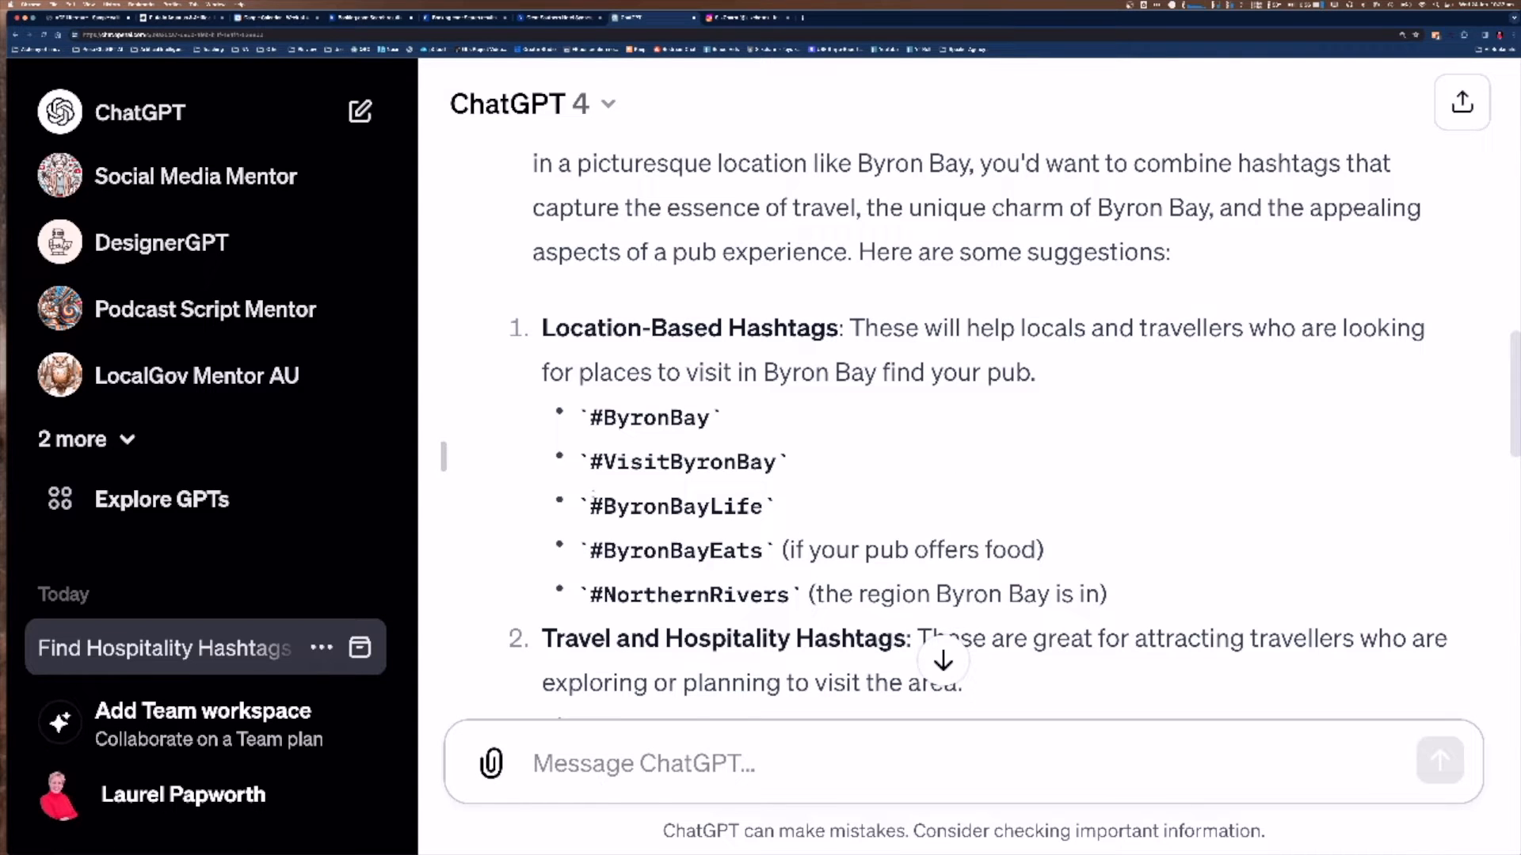
scroll(937, 520, down, 1)
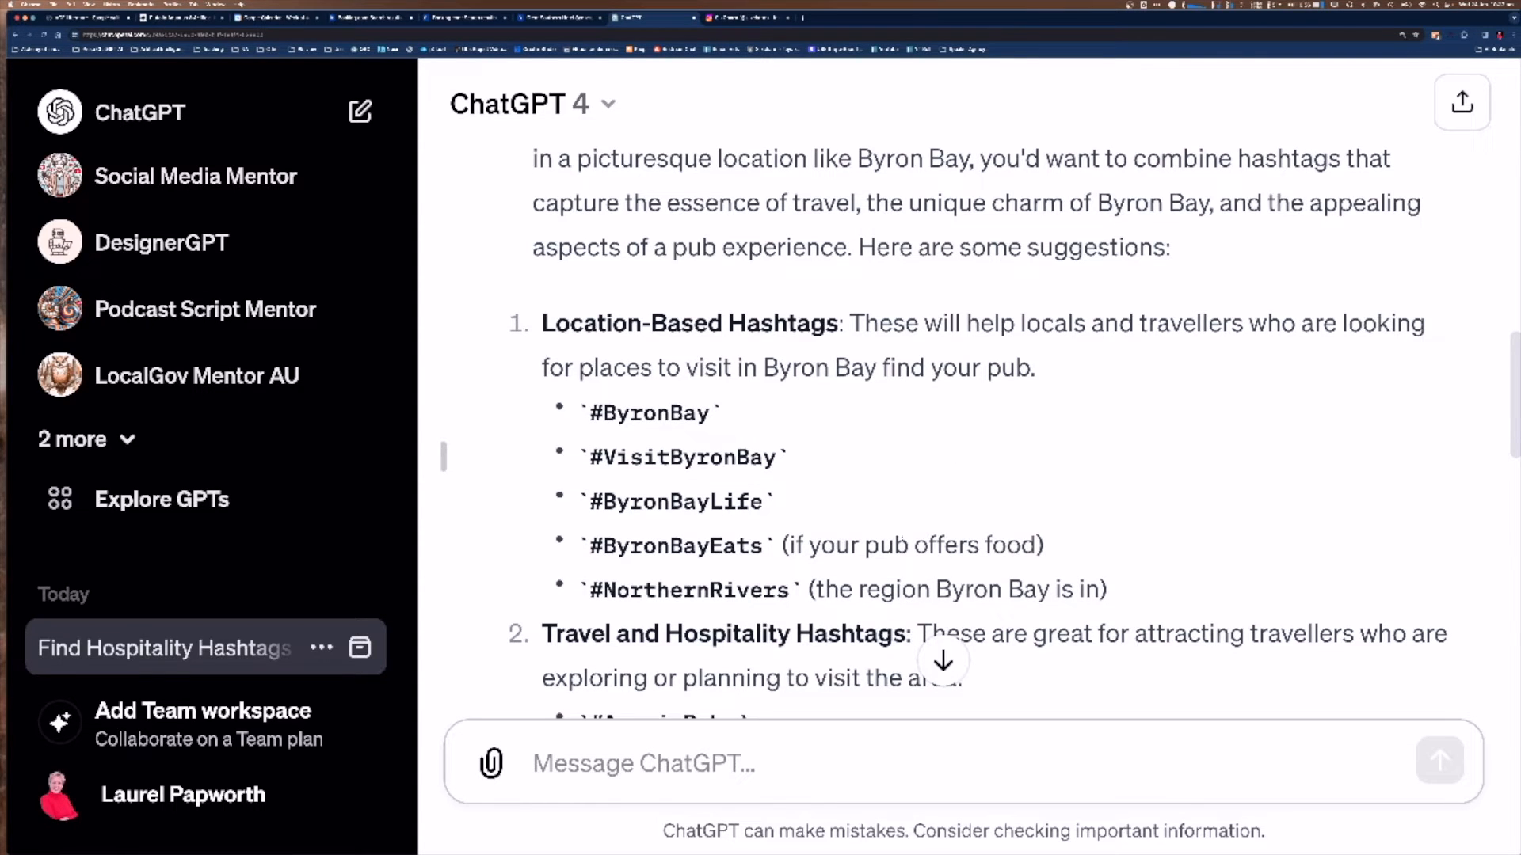
scroll(977, 432, down, 1)
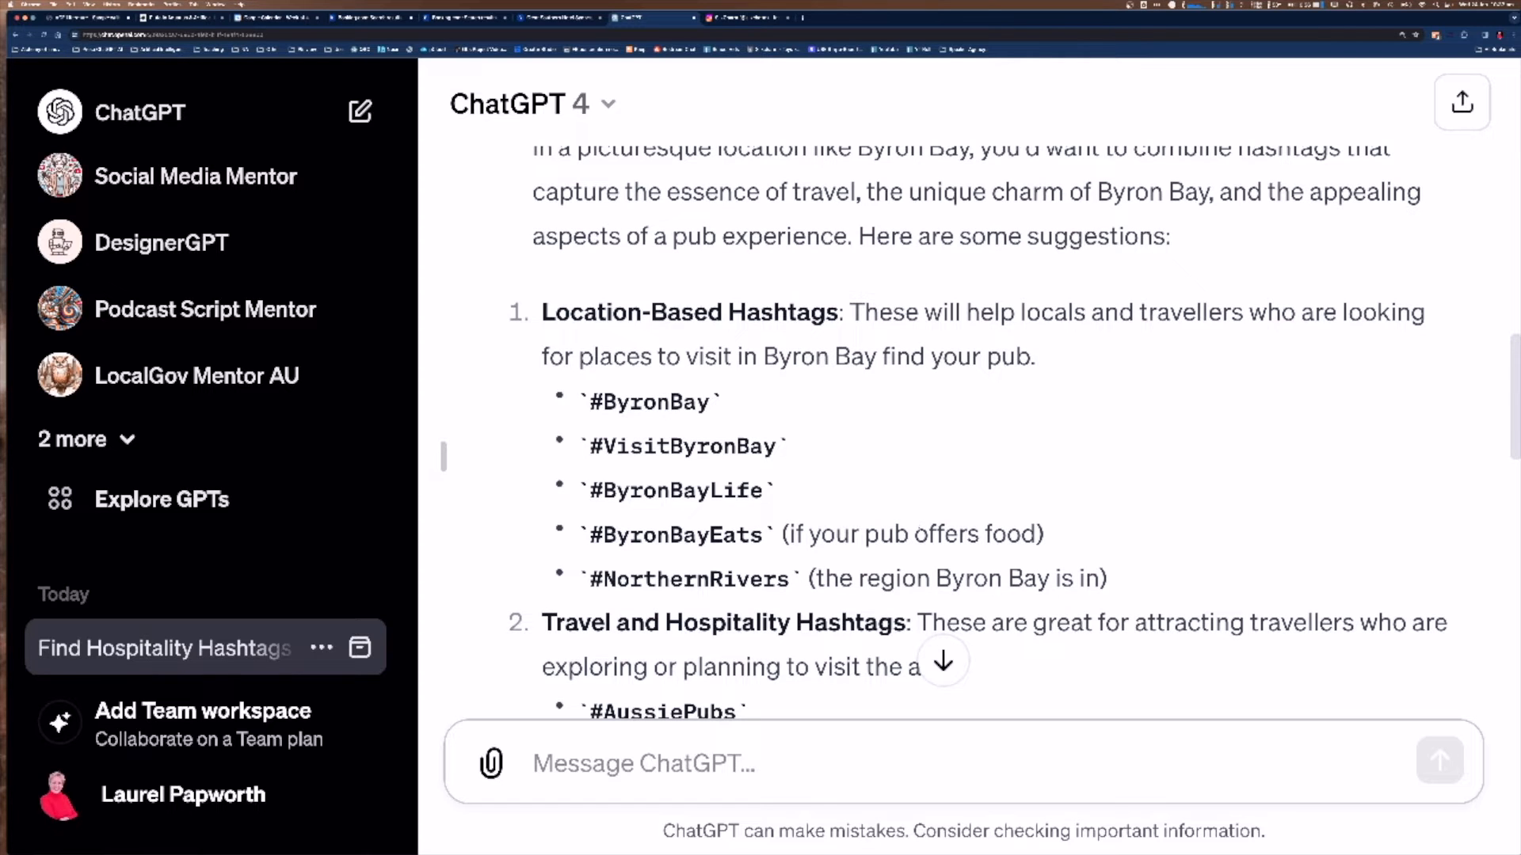
scroll(920, 532, down, 1)
scroll(981, 552, down, 5)
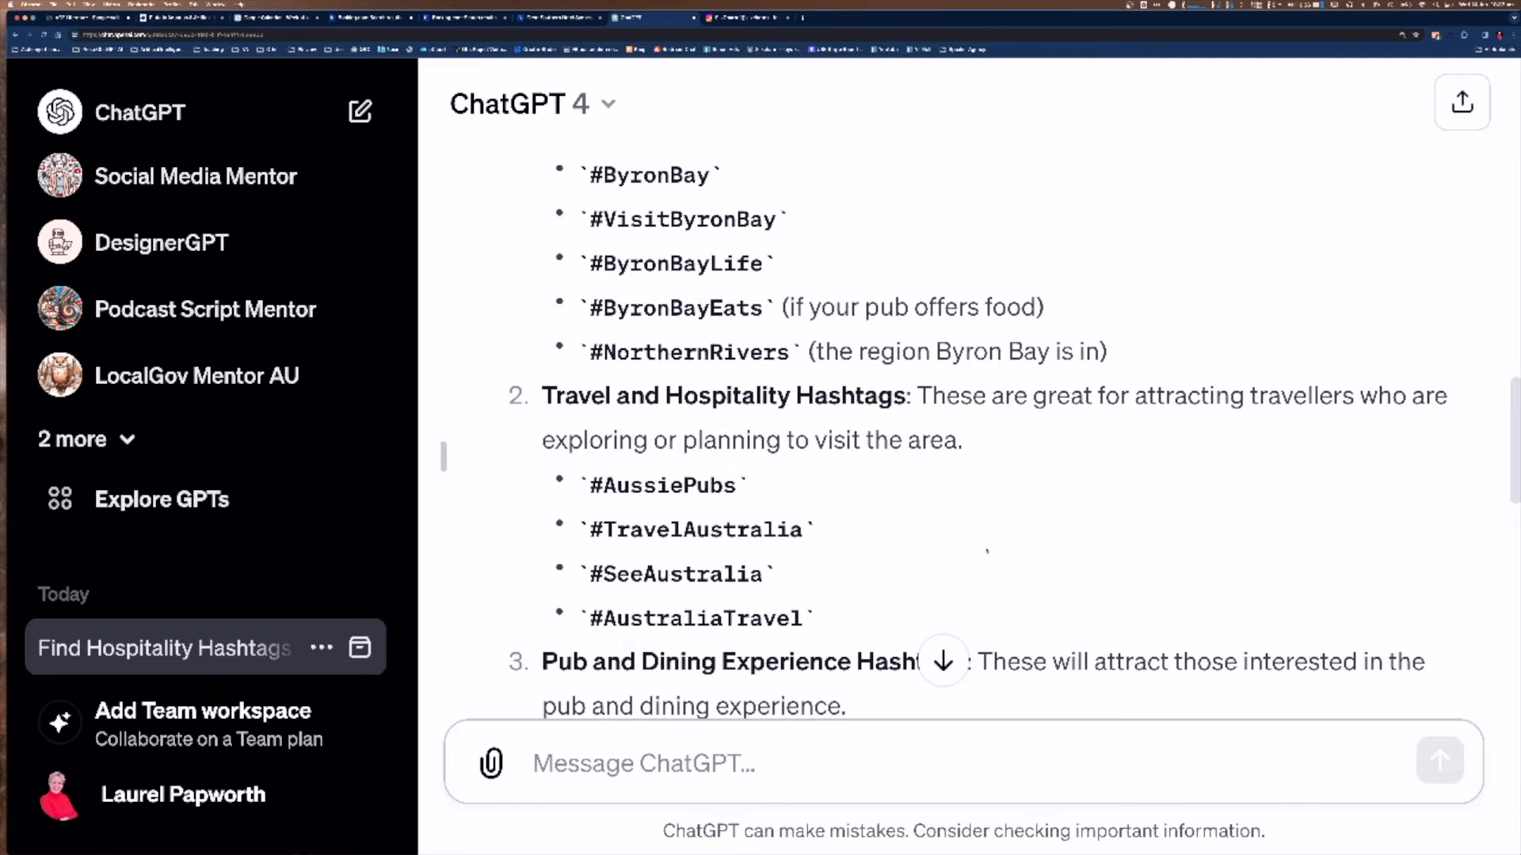
Step: Review the suggested pub and dining, lifestyle and event hashtags, plus the closing advice on mixing popular and niche hashtags
scroll(986, 549, down, 6)
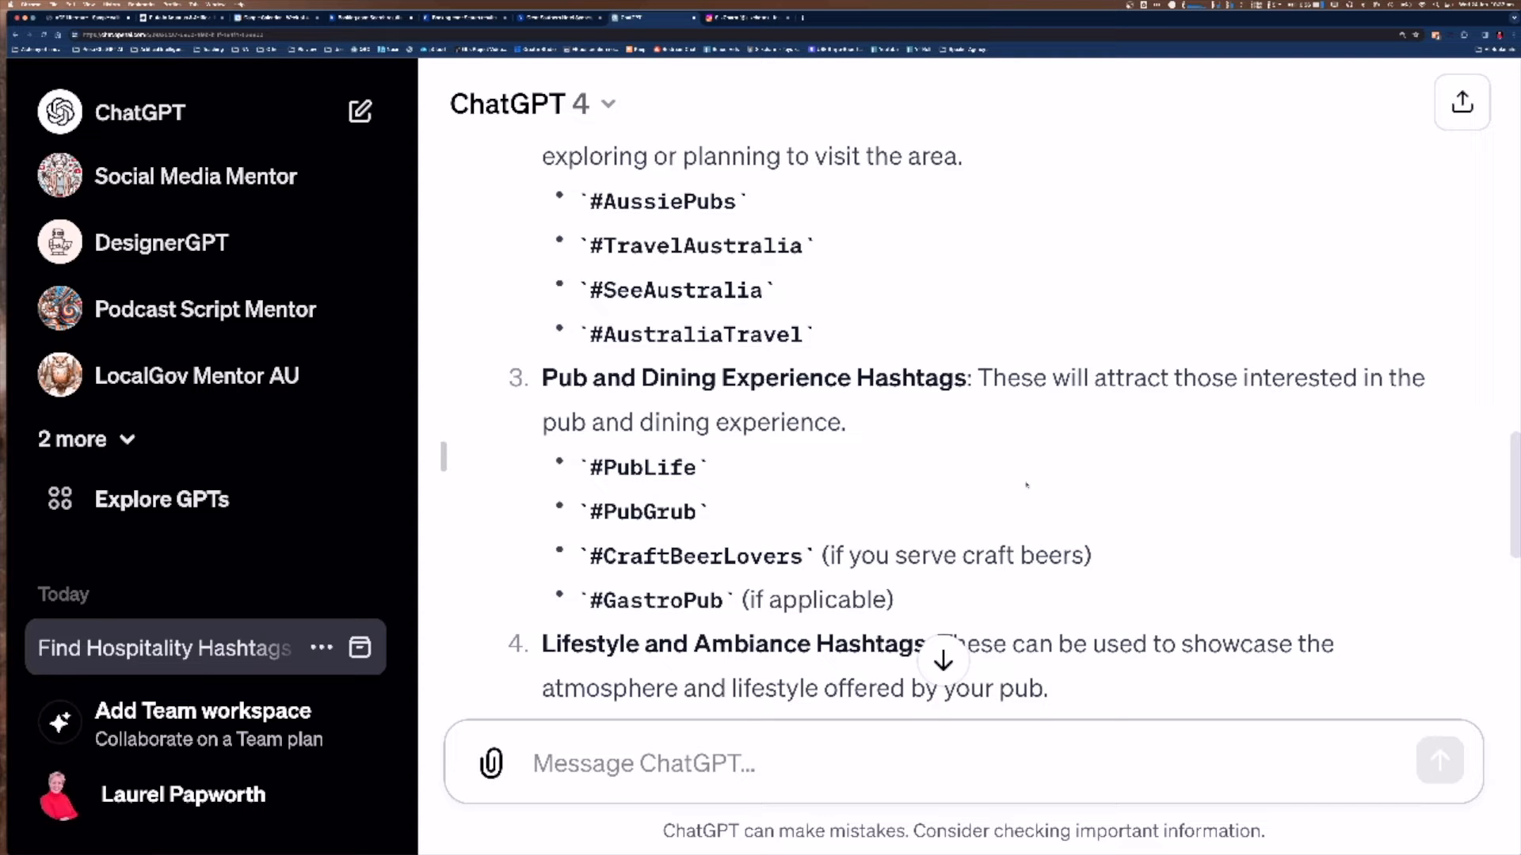
scroll(1021, 485, down, 1)
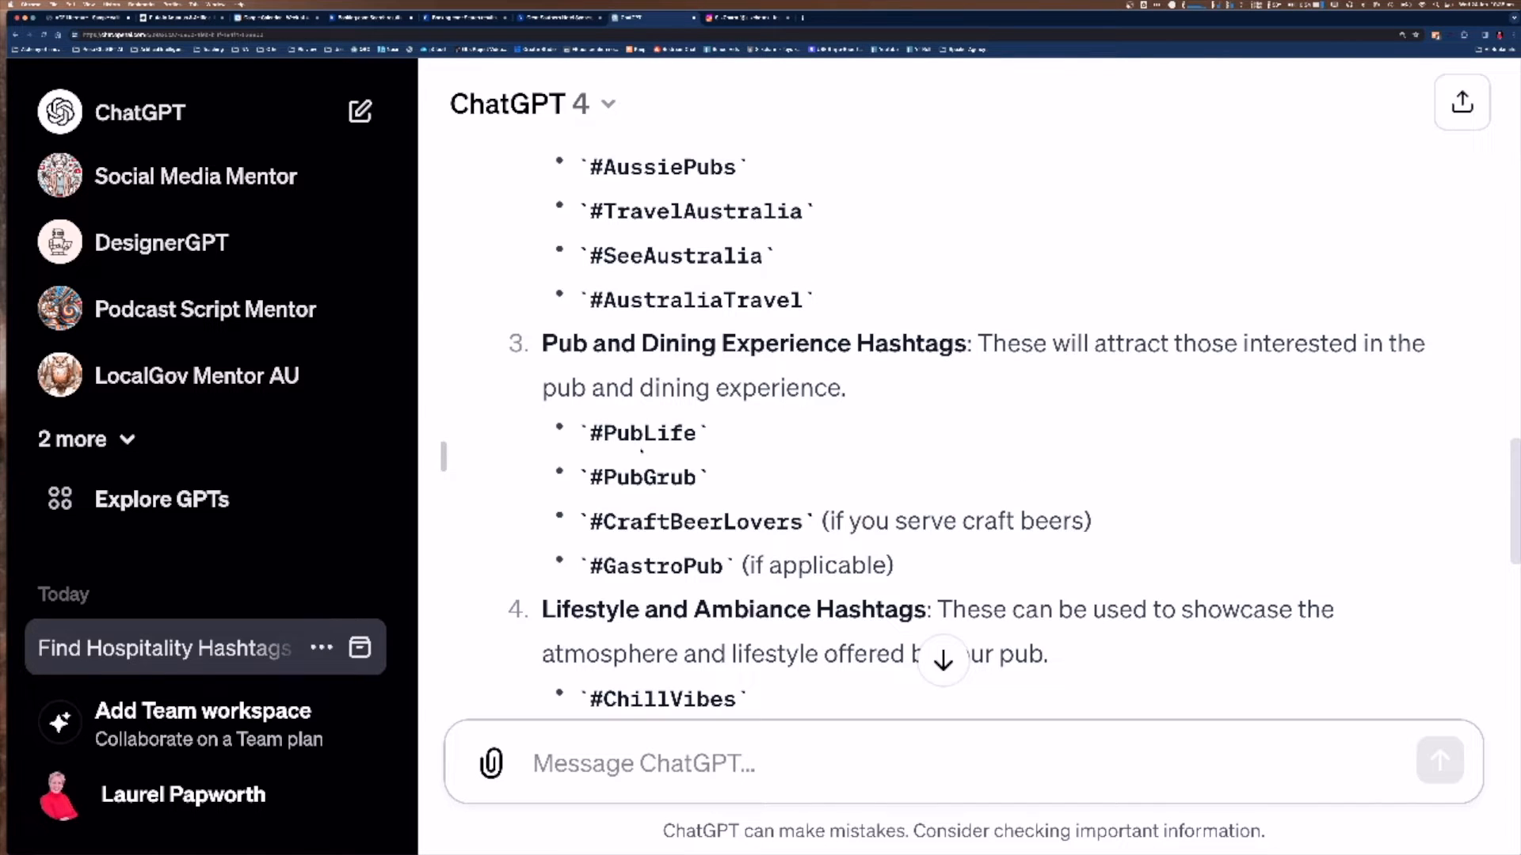
scroll(965, 521, down, 2)
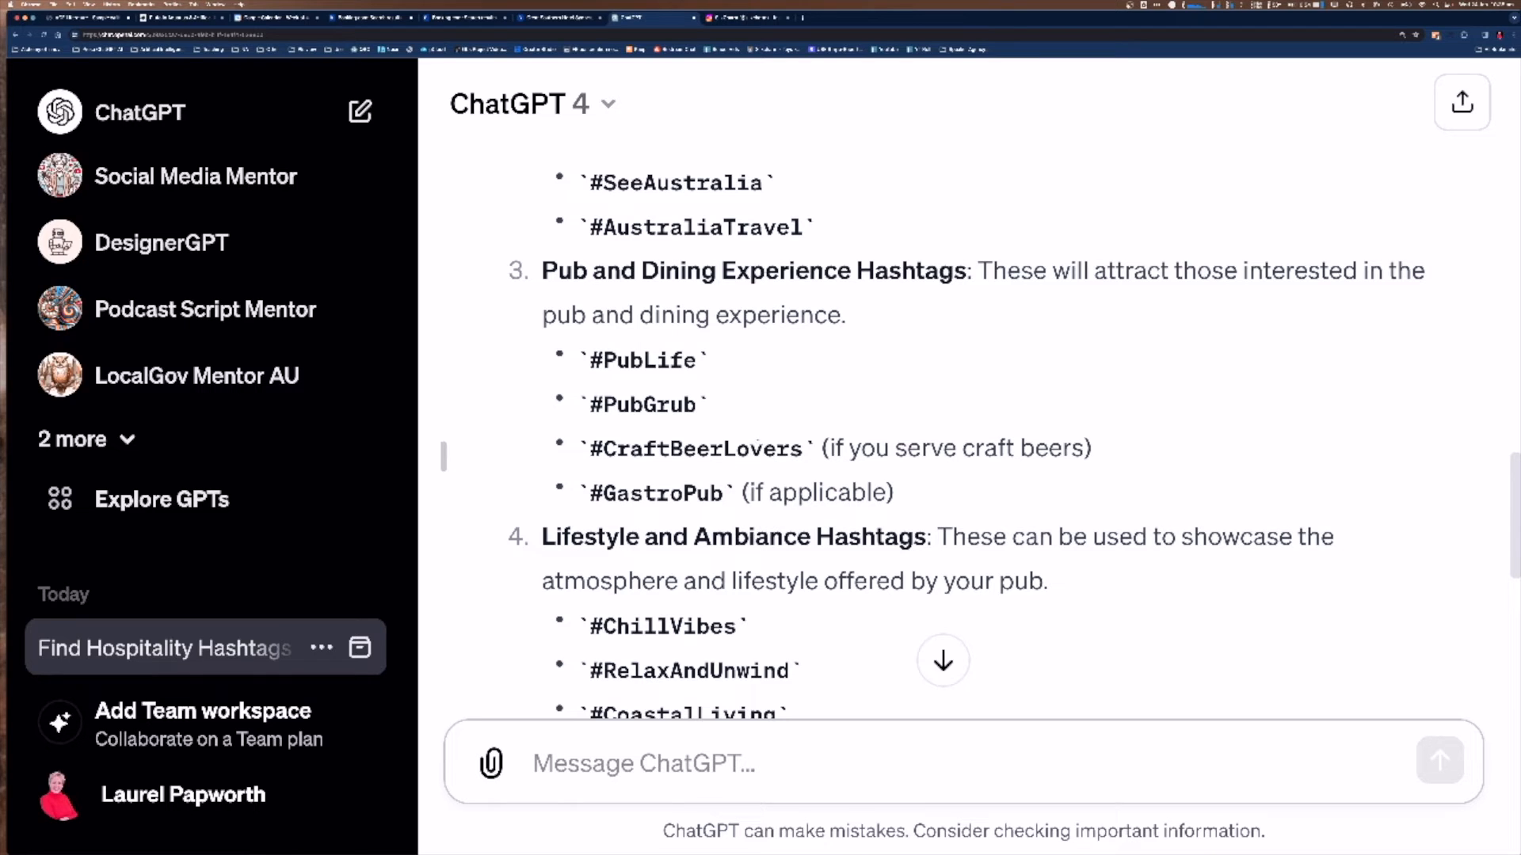
scroll(1044, 545, down, 6)
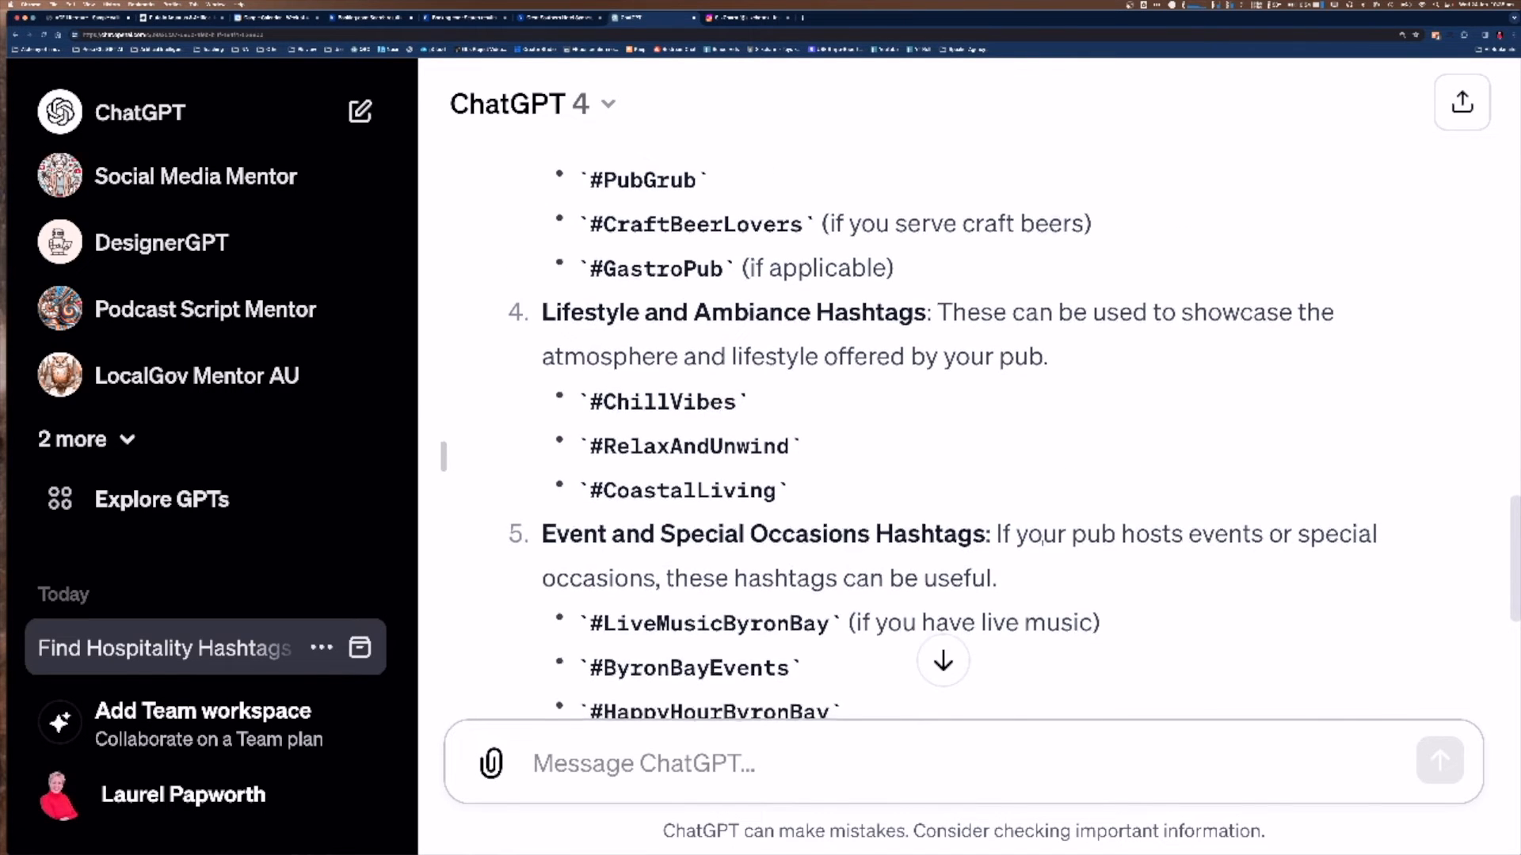
scroll(1044, 545, down, 5)
scroll(1043, 545, down, 6)
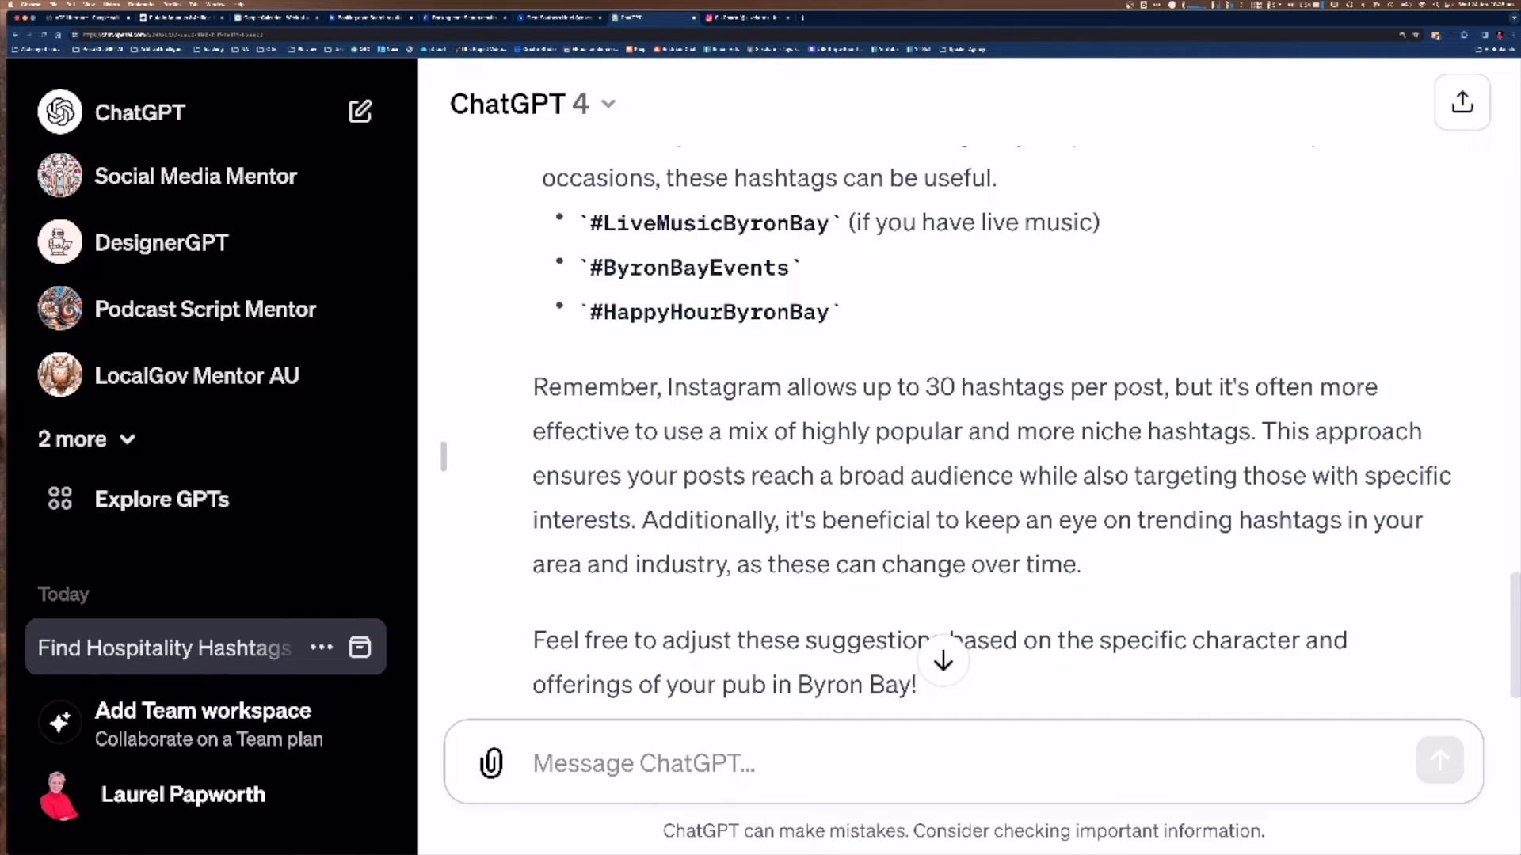
scroll(1112, 502, down, 2)
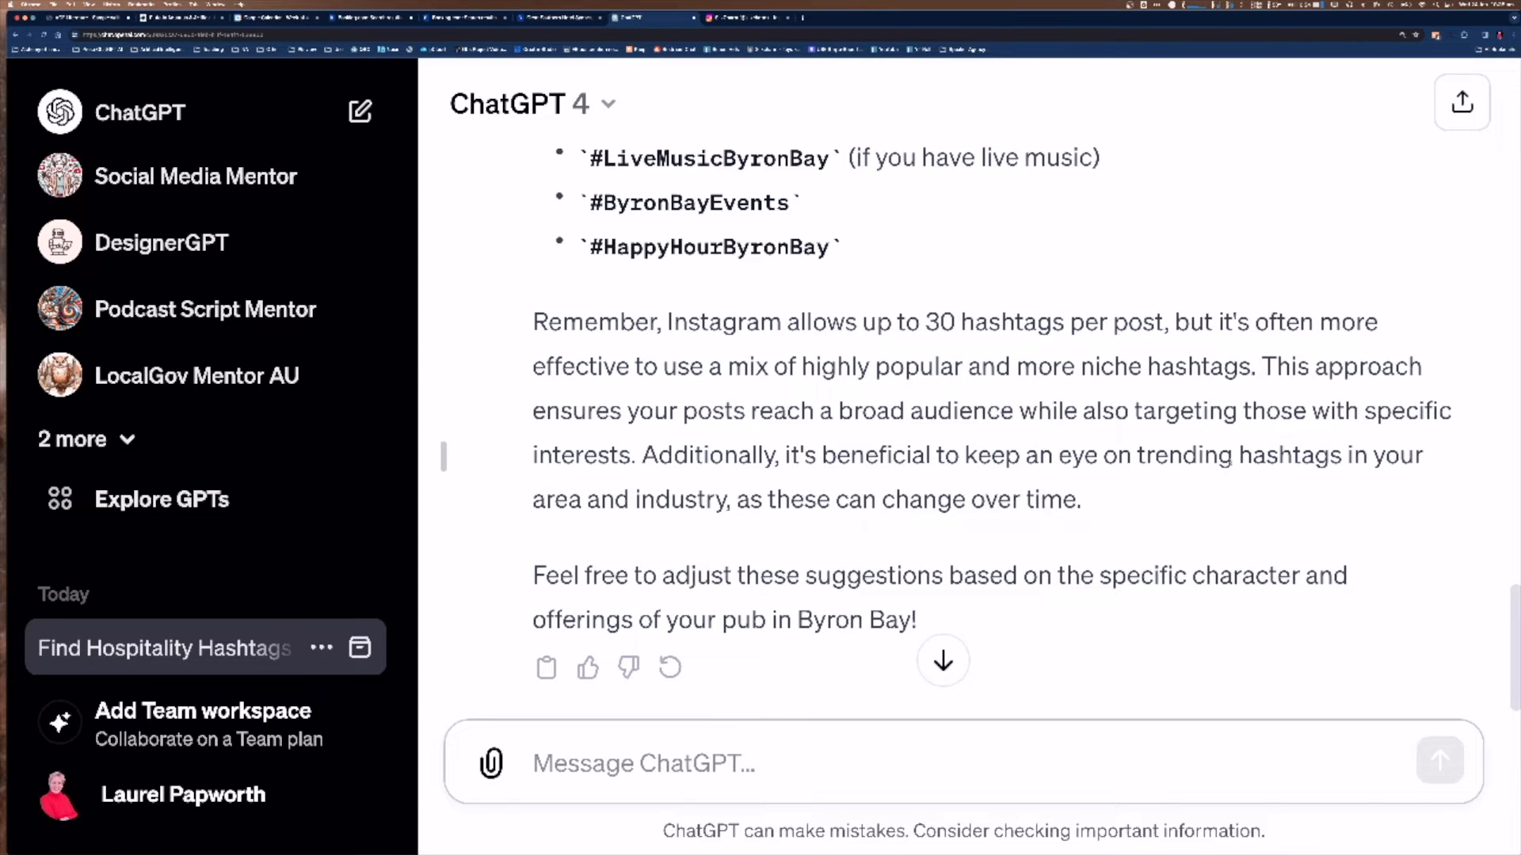
scroll(1026, 433, down, 2)
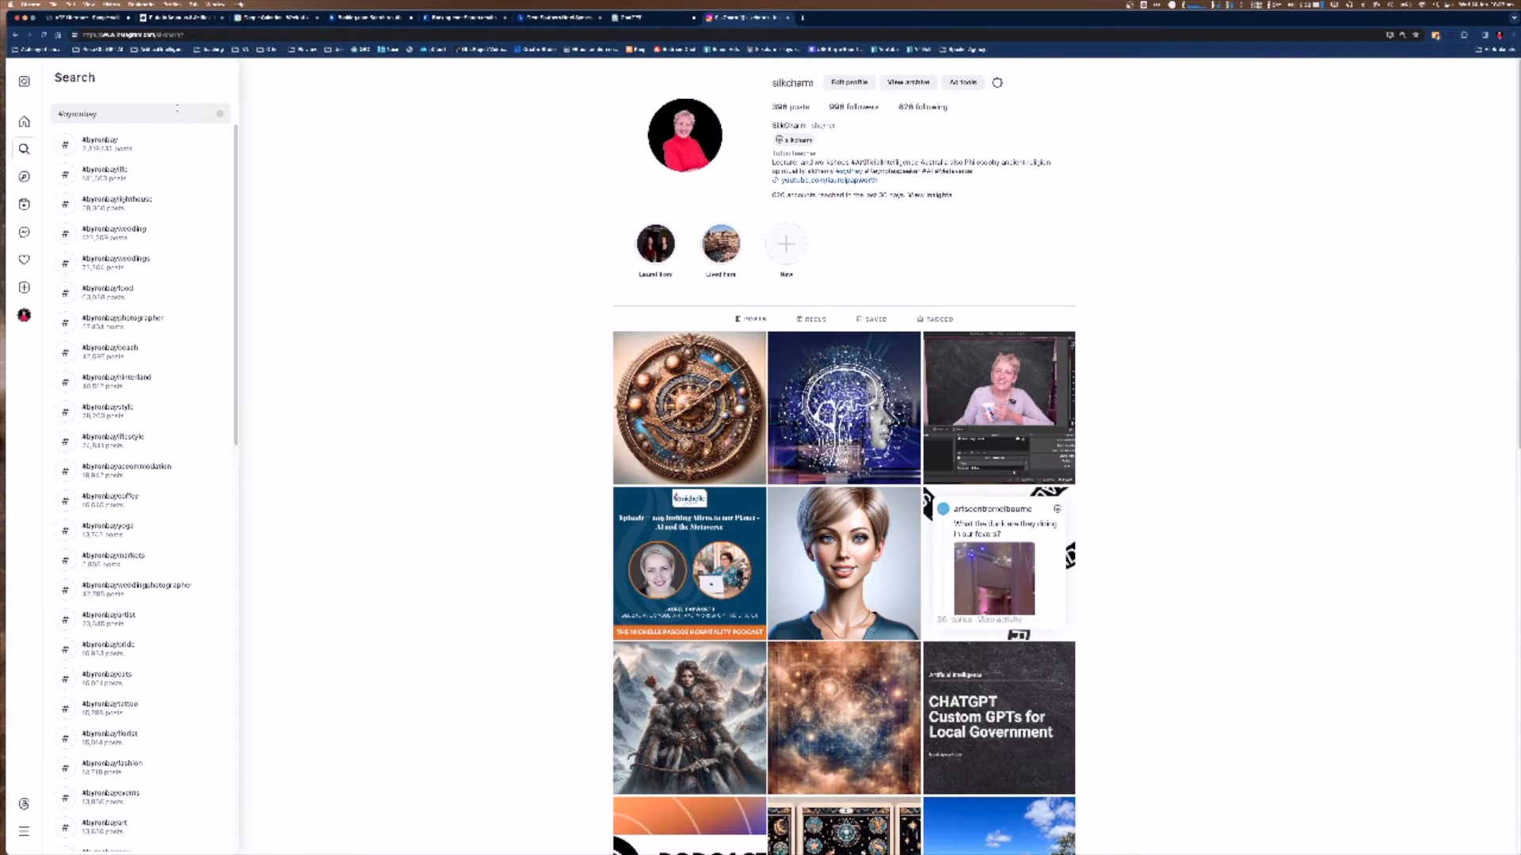
Step: Enlarge the Instagram page and examine the post counts of the related hashtags in the #byronbay search results
key(super+equal)
key(super+equal)
key(super+equal)
key(super+equal)
key(super+equal)
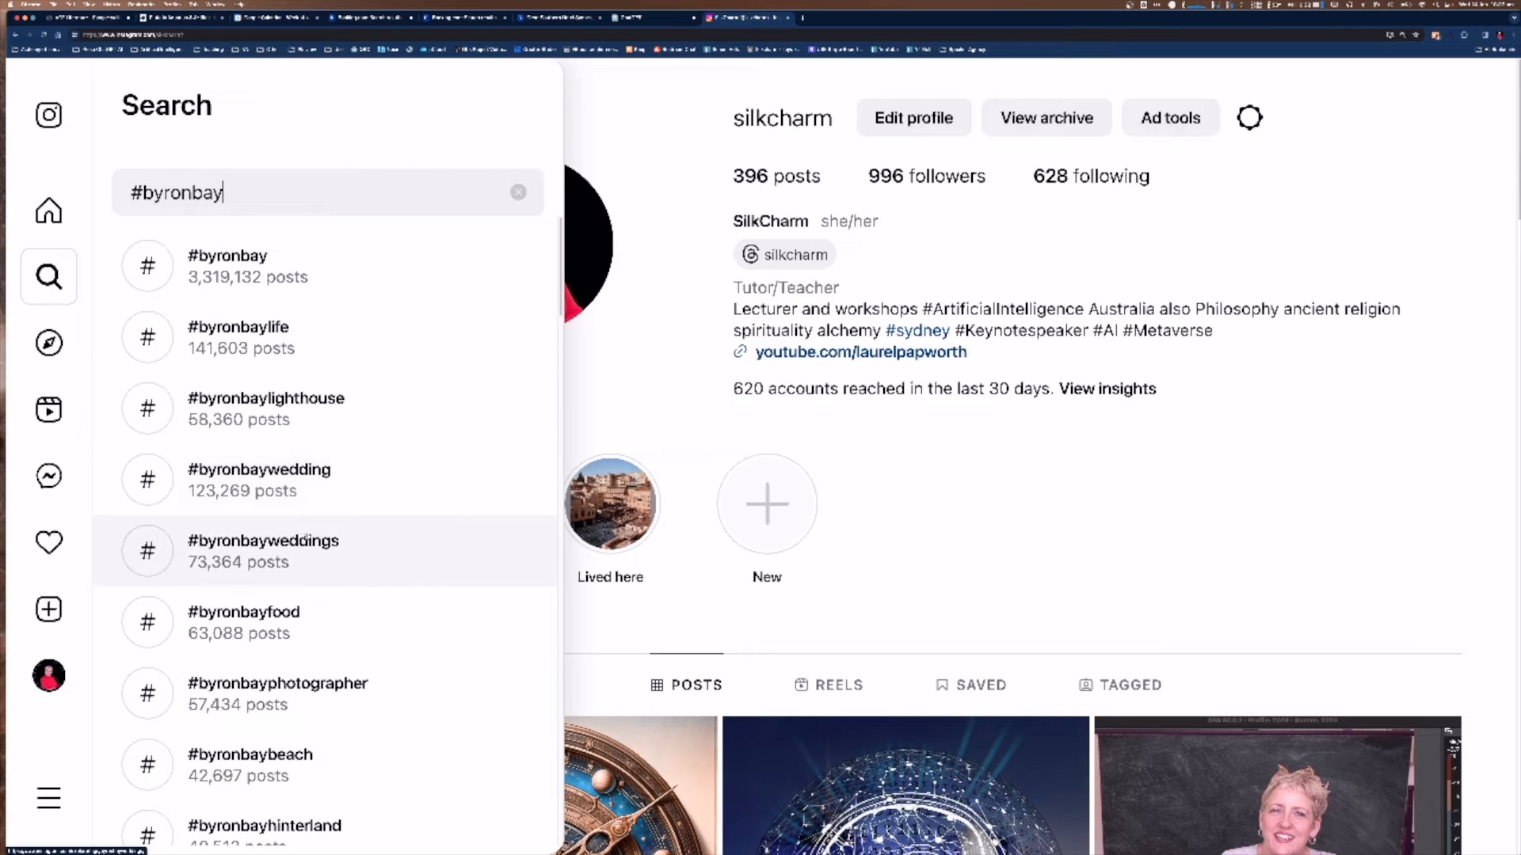
scroll(308, 531, down, 1)
scroll(309, 532, down, 5)
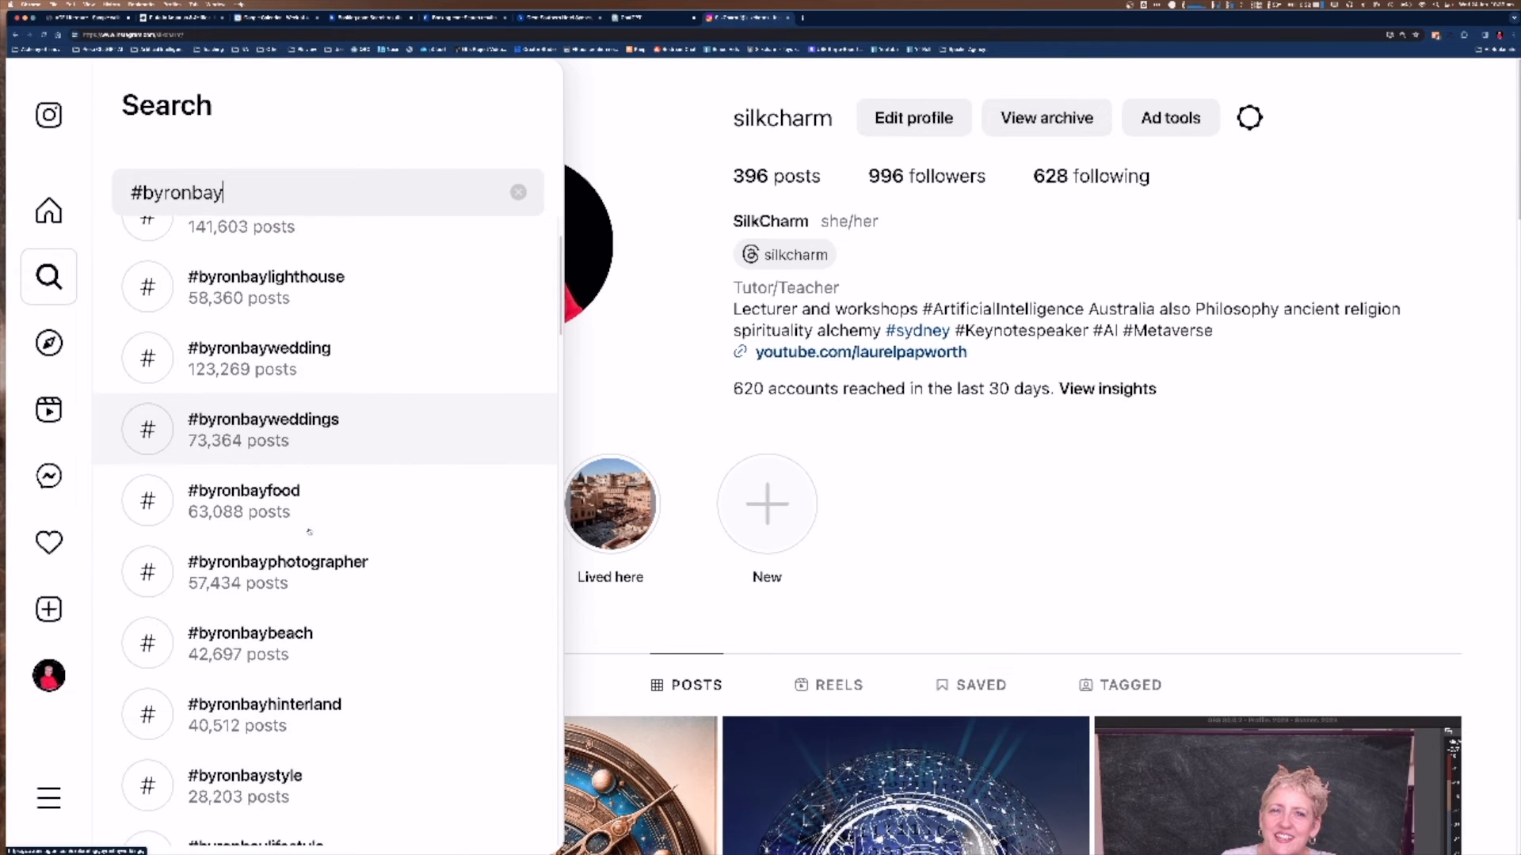
scroll(309, 531, down, 1)
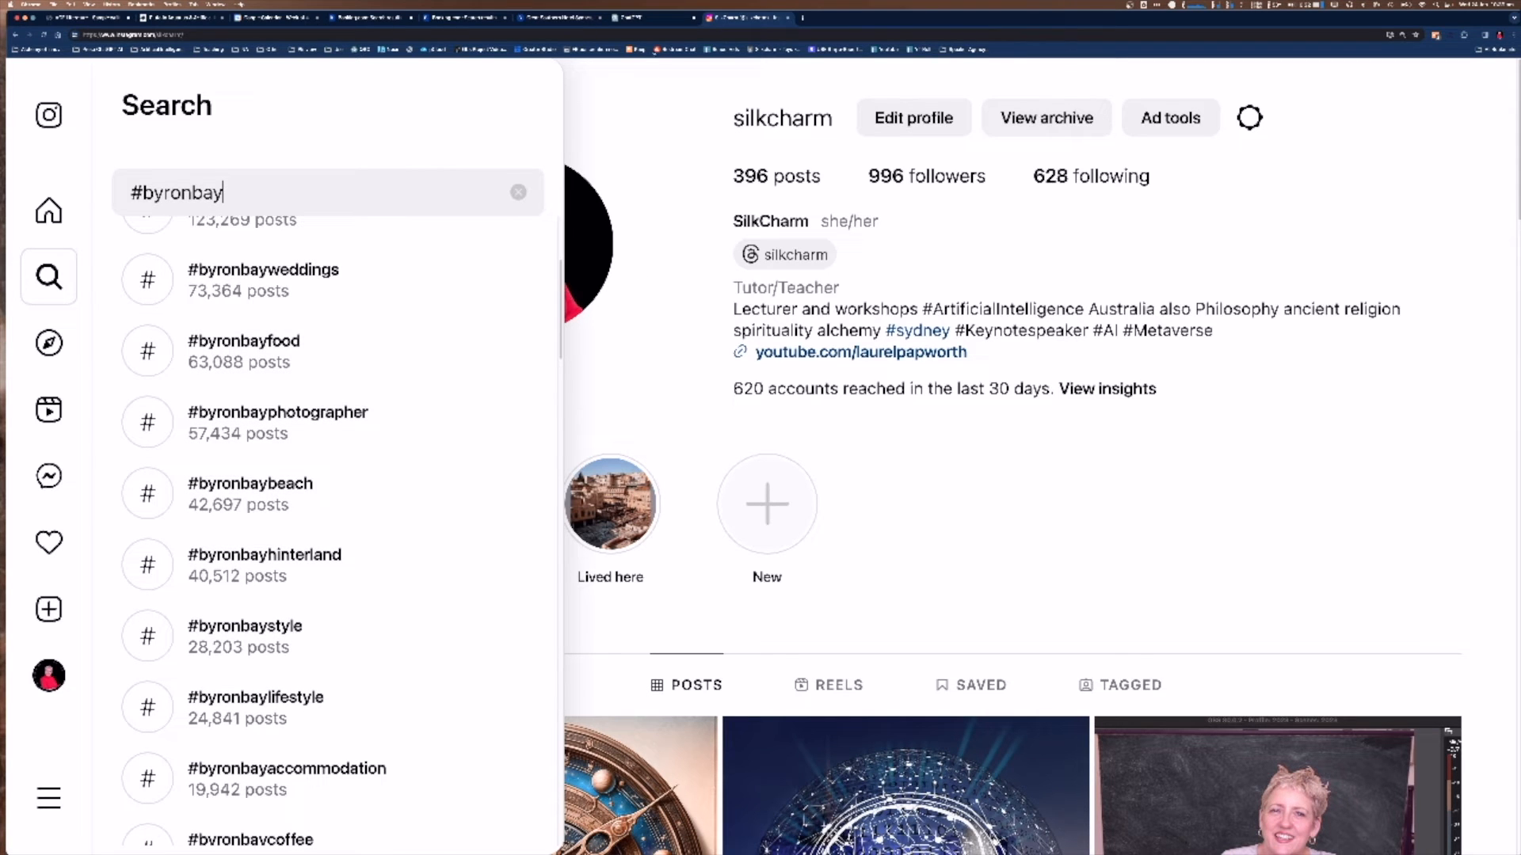
scroll(416, 297, up, 5)
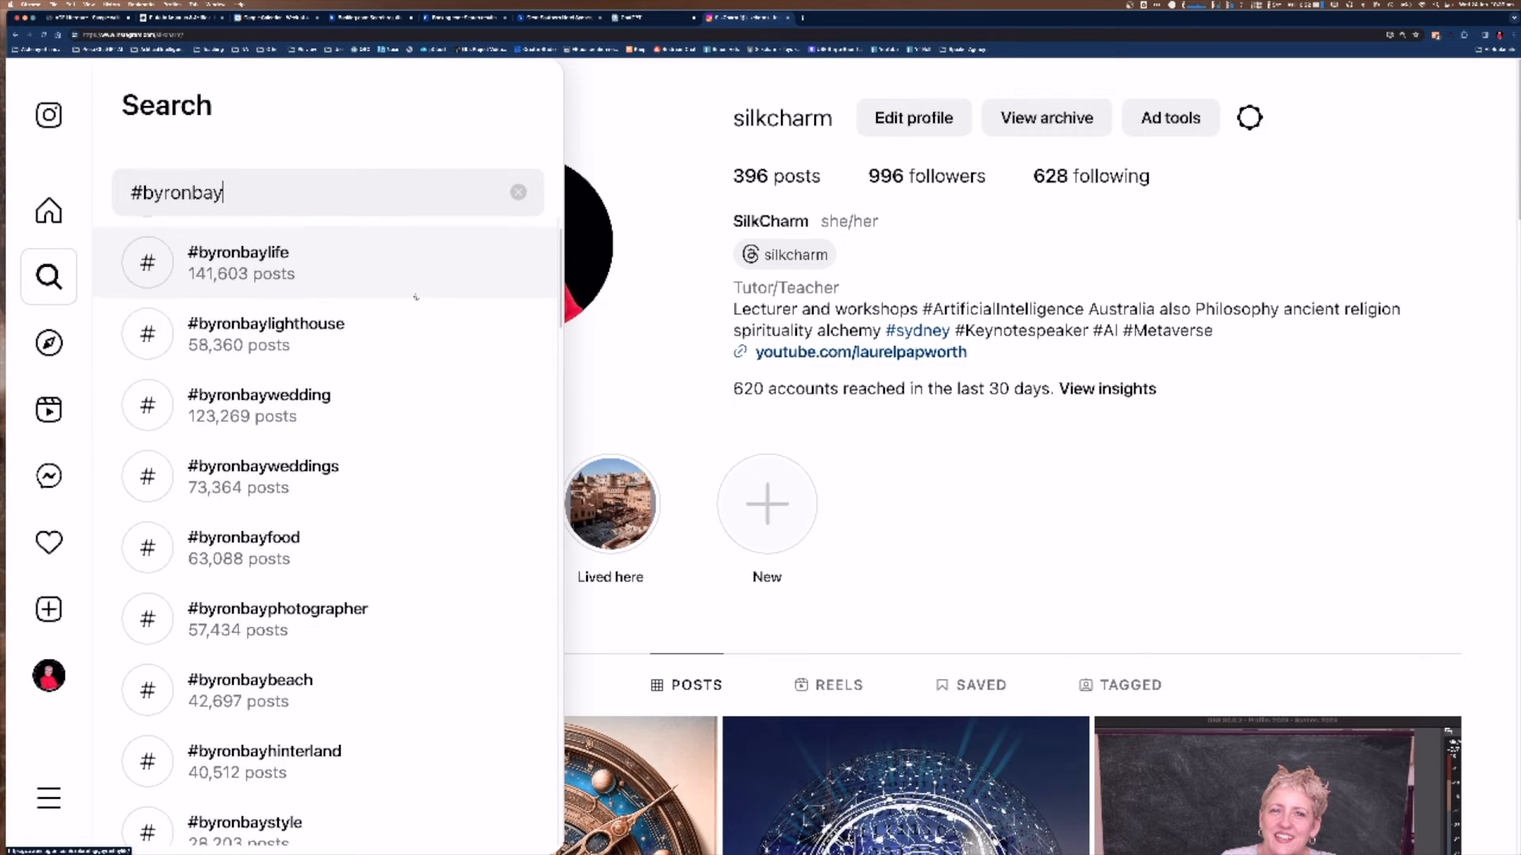
scroll(357, 317, up, 2)
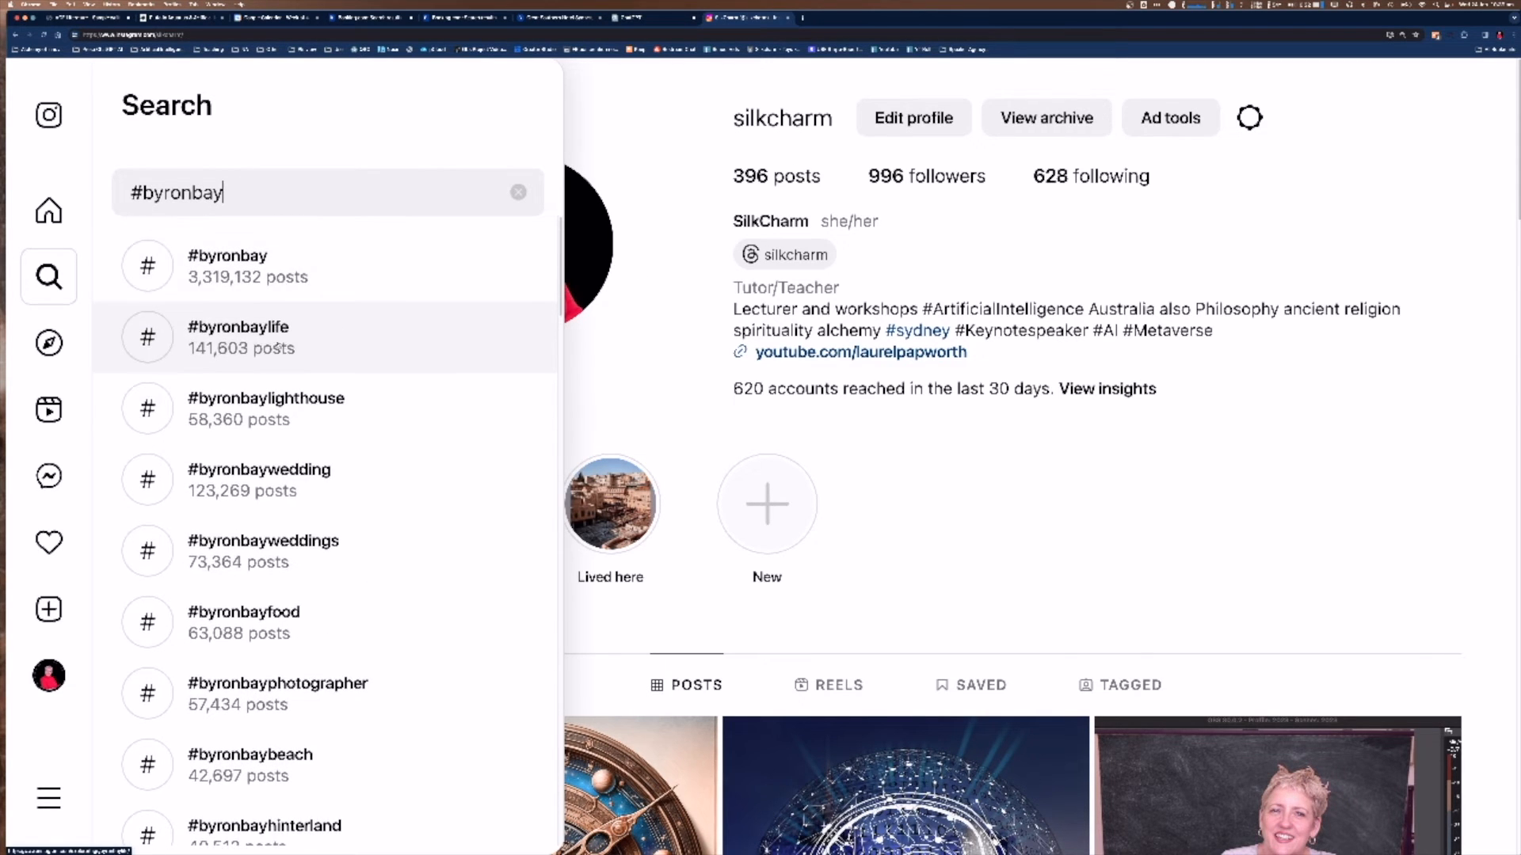
Step: Check ChatGPT's location-based suggestions, search Instagram for #visitbyronbay, and switch back to the ChatGPT list
click(650, 18)
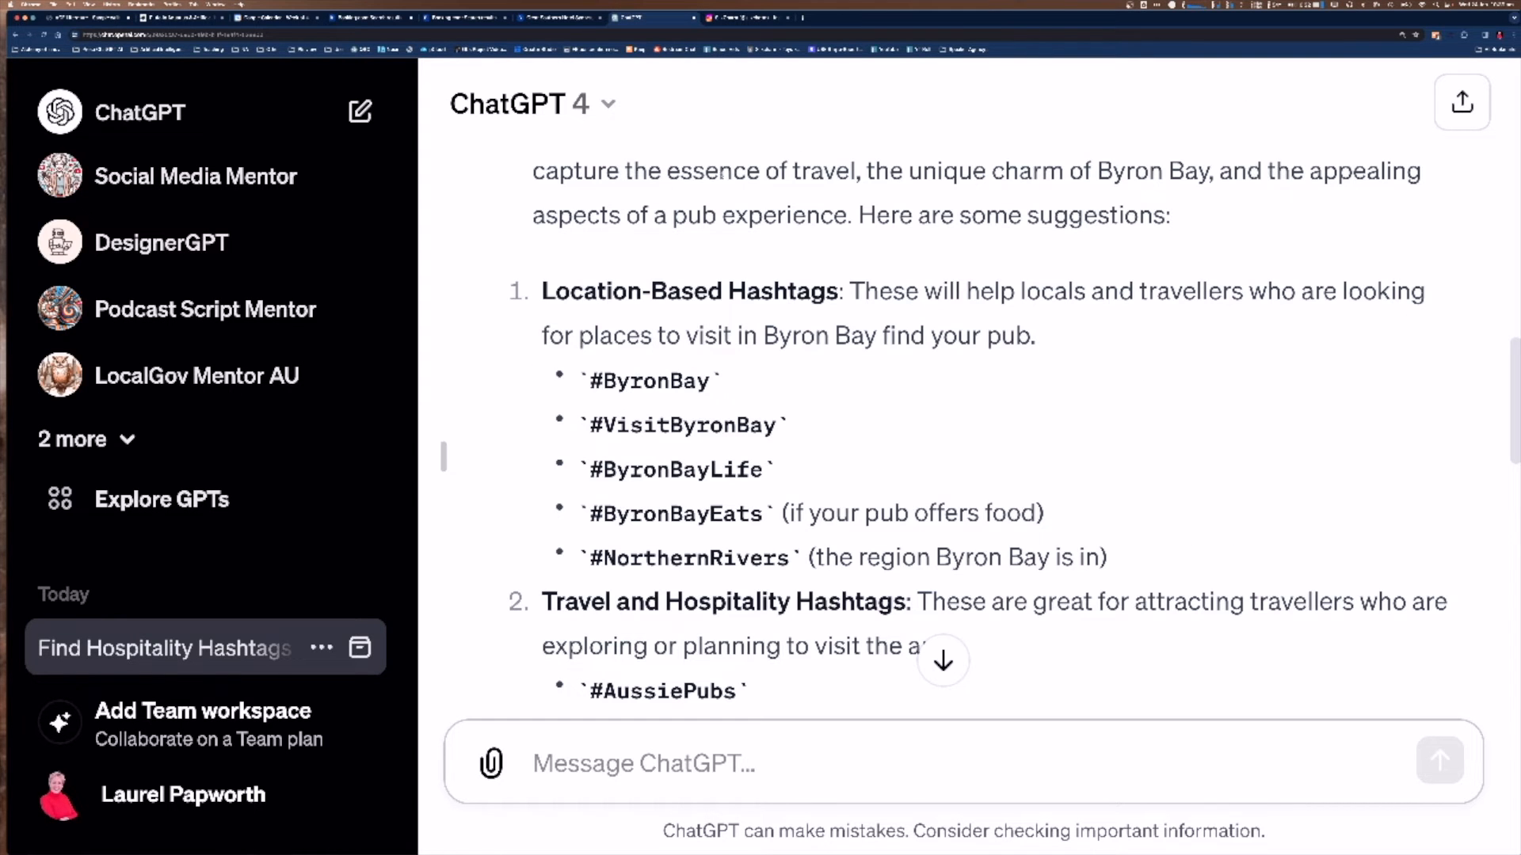
click(732, 17)
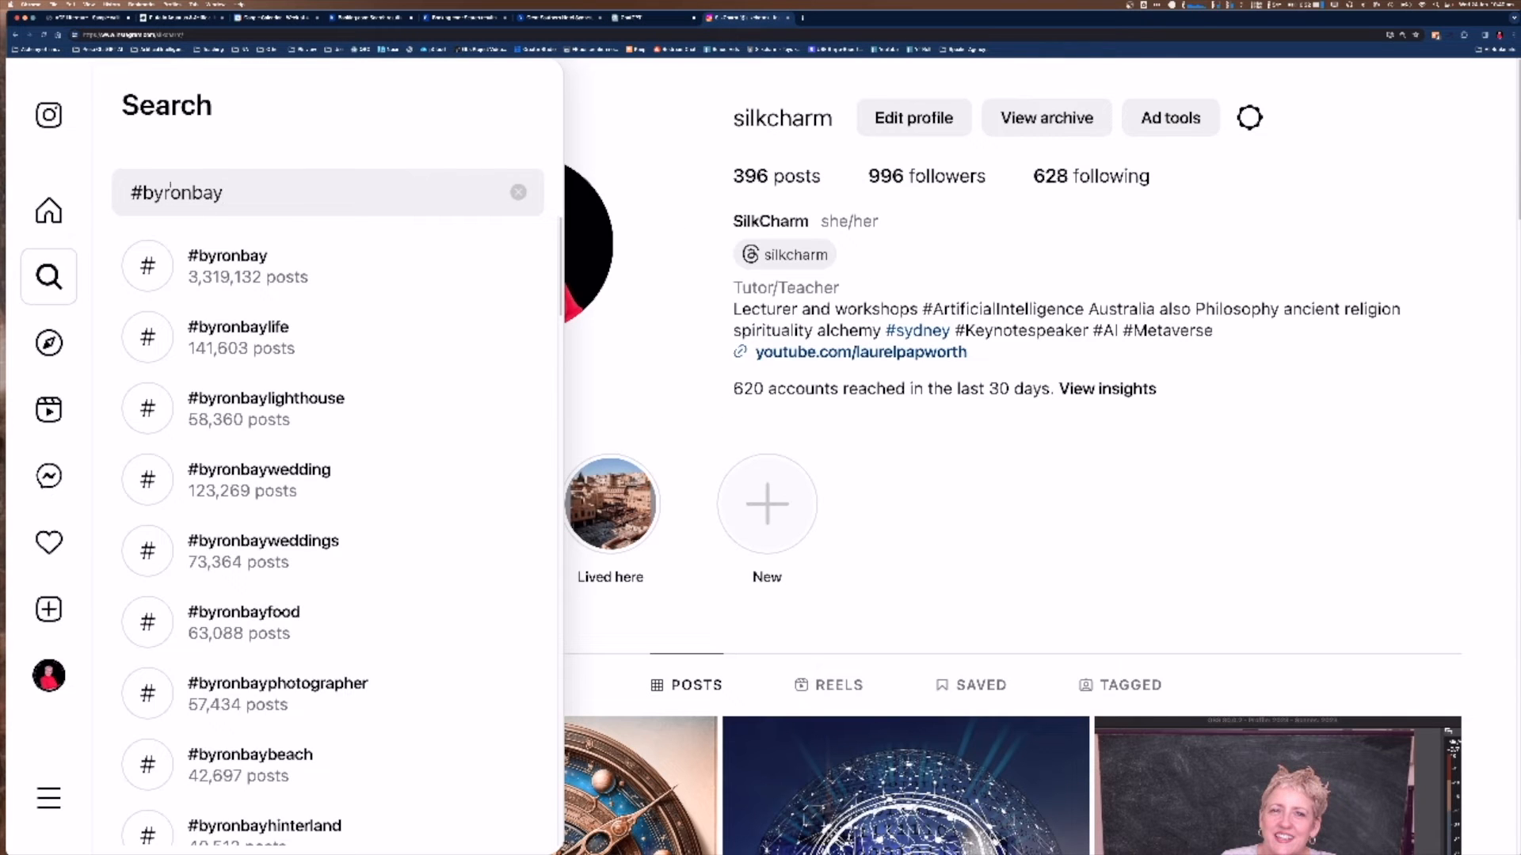
click(144, 192)
text(visit)
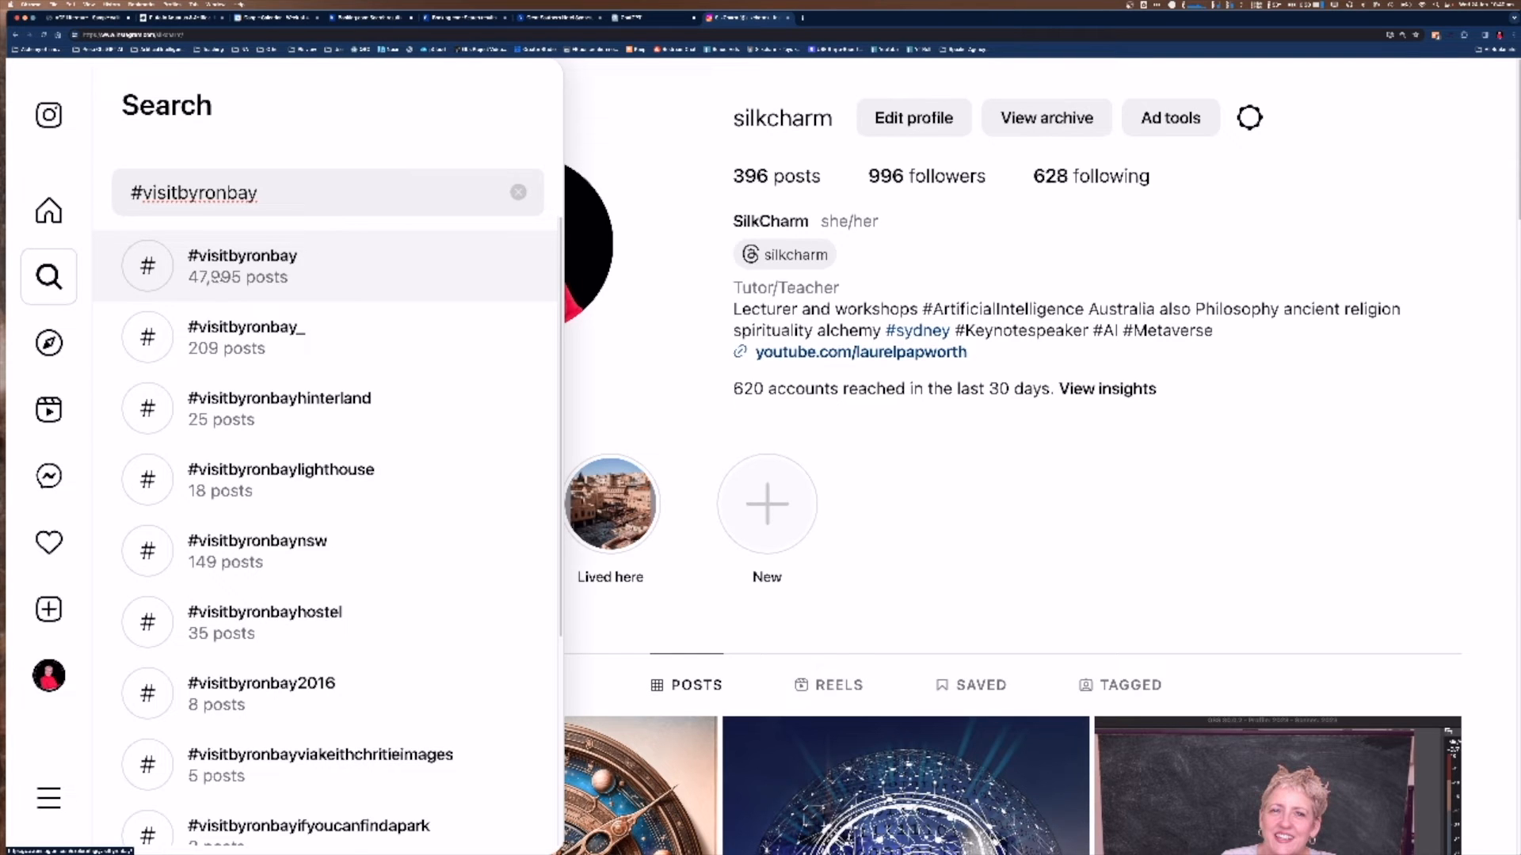
click(648, 20)
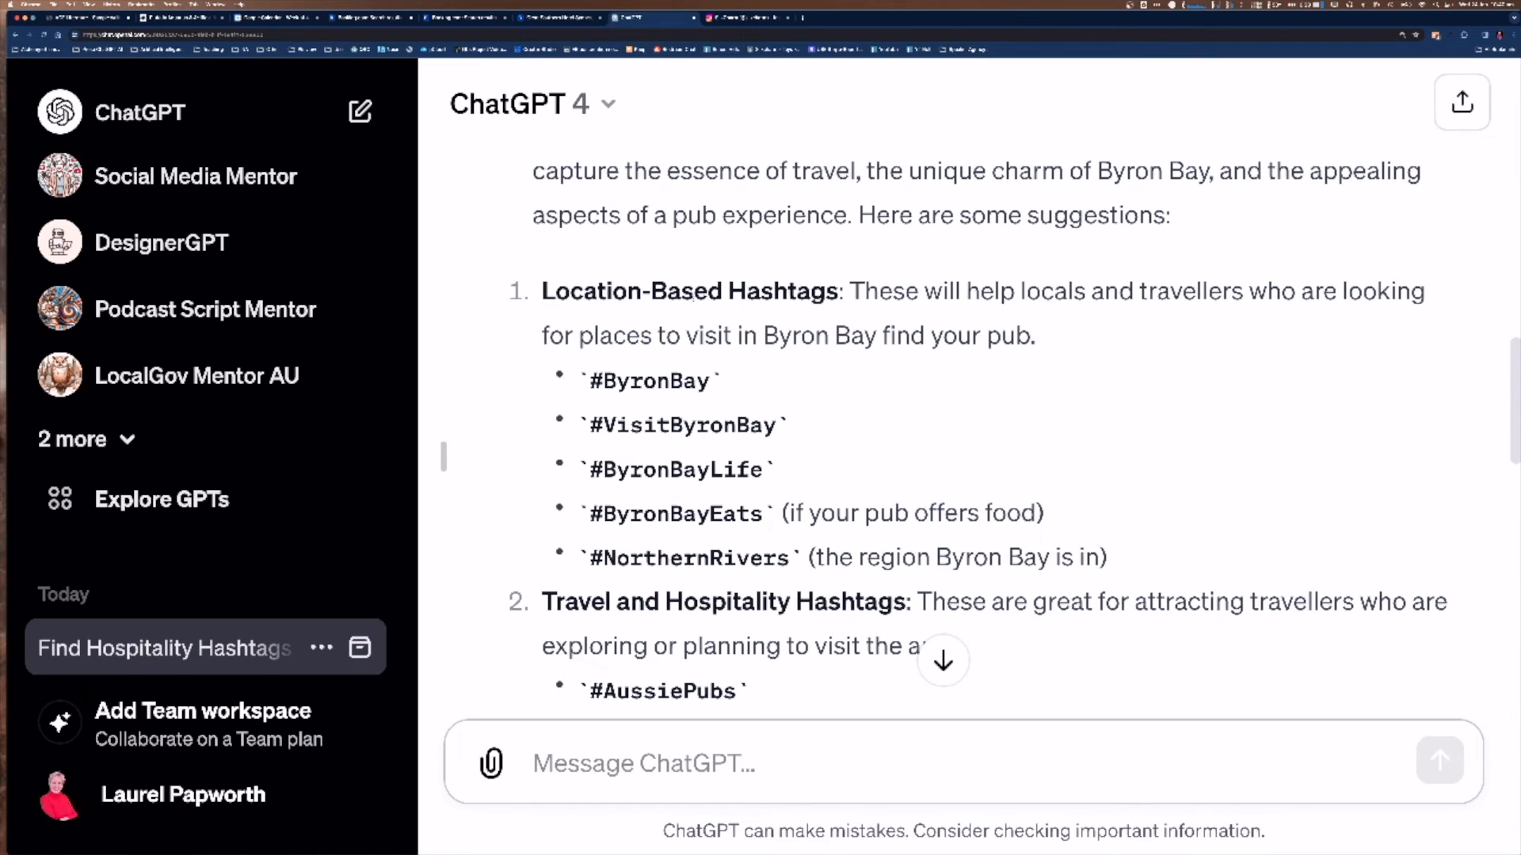